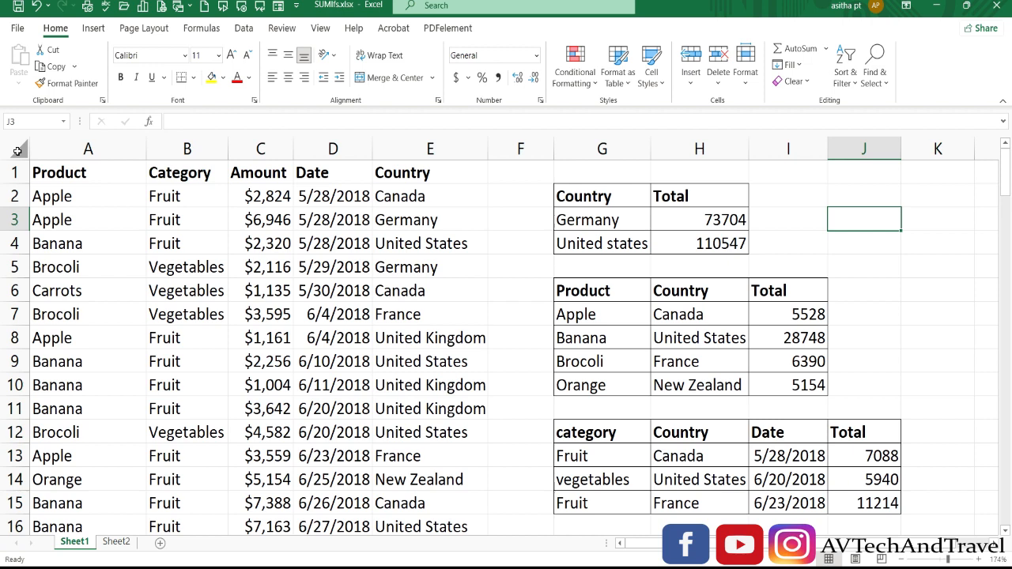
Inspect the Locked and Hidden protection settings for all cells in the sheet
left_click(17, 151)
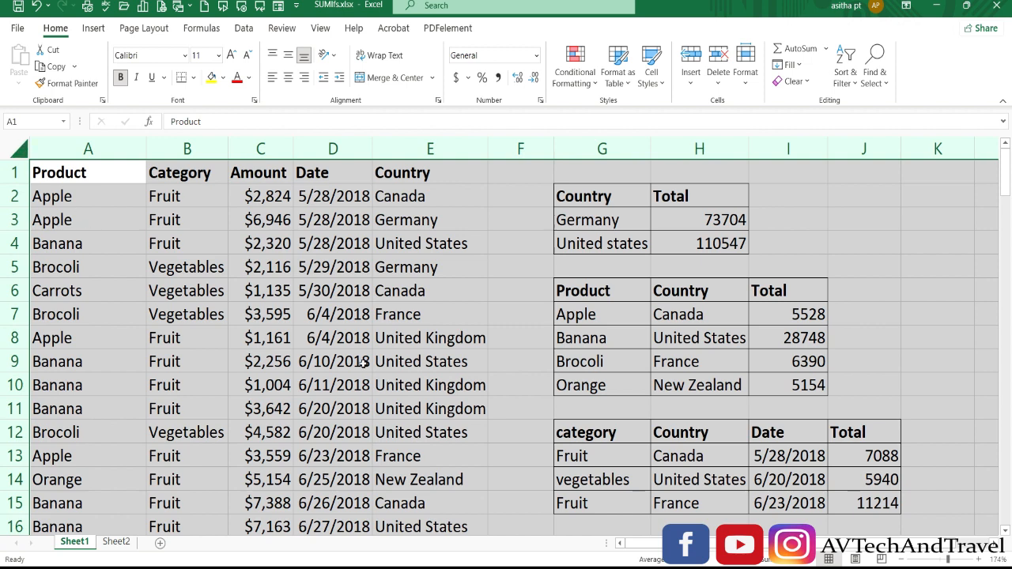
key("ctrl+1")
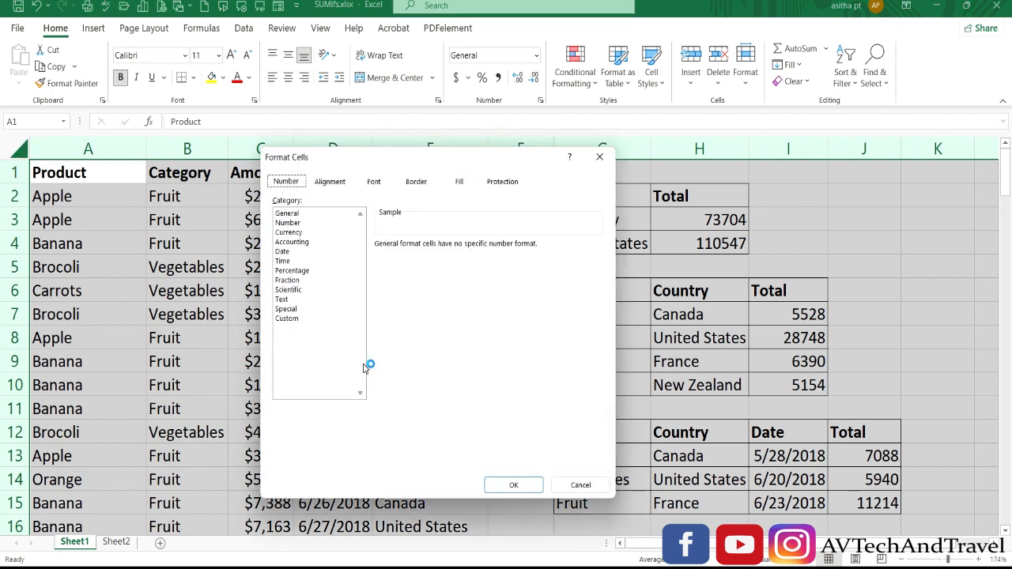
left_click(497, 184)
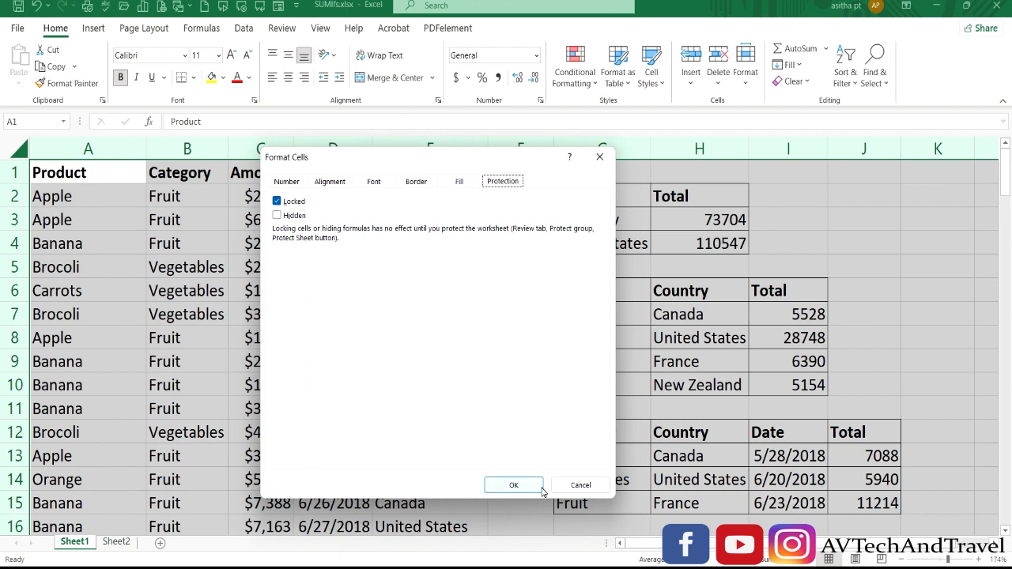
left_click(513, 486)
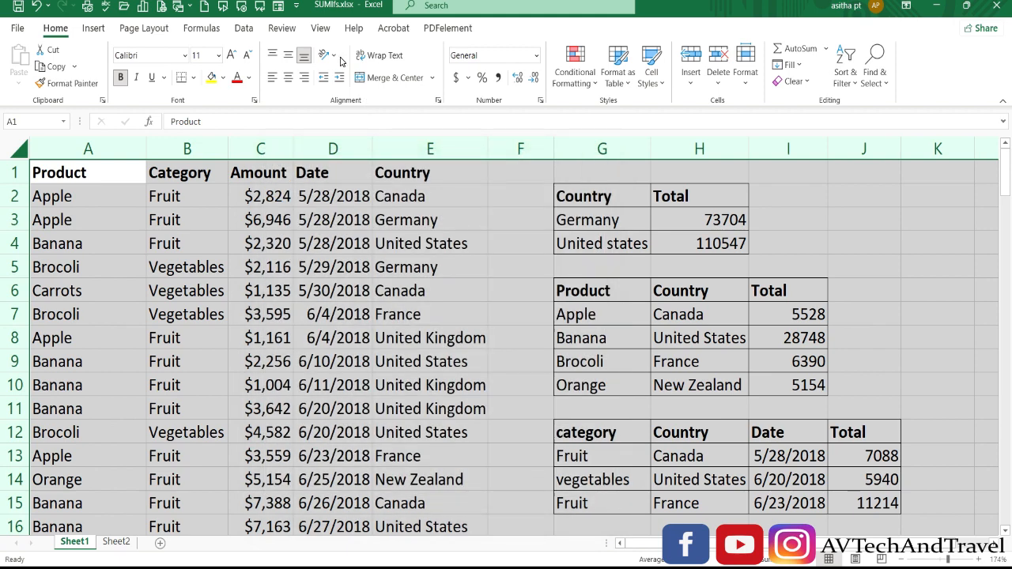
Protect the sheet without a password, keeping the default permissions
left_click(285, 29)
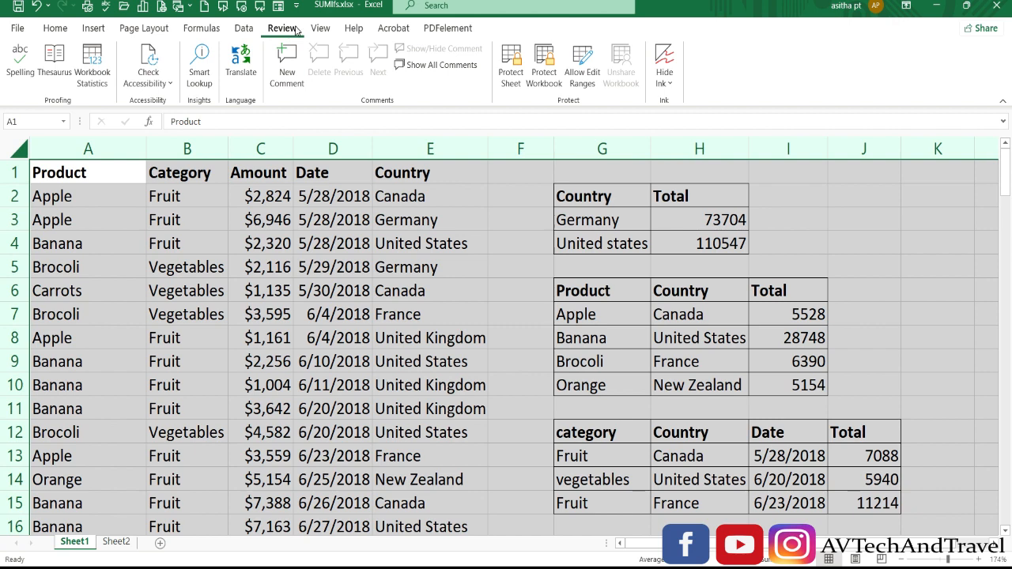
left_click(508, 77)
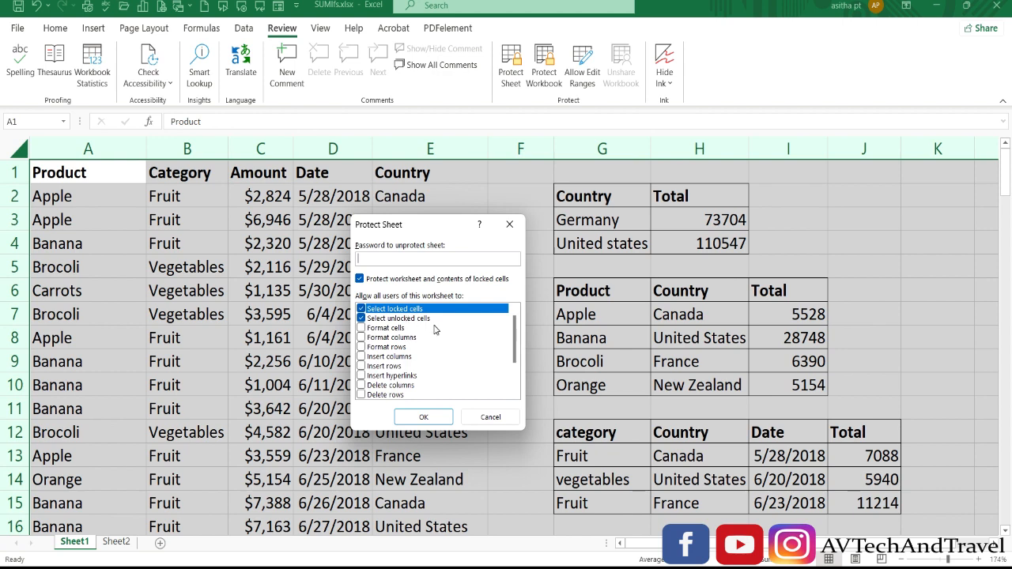
left_click(423, 416)
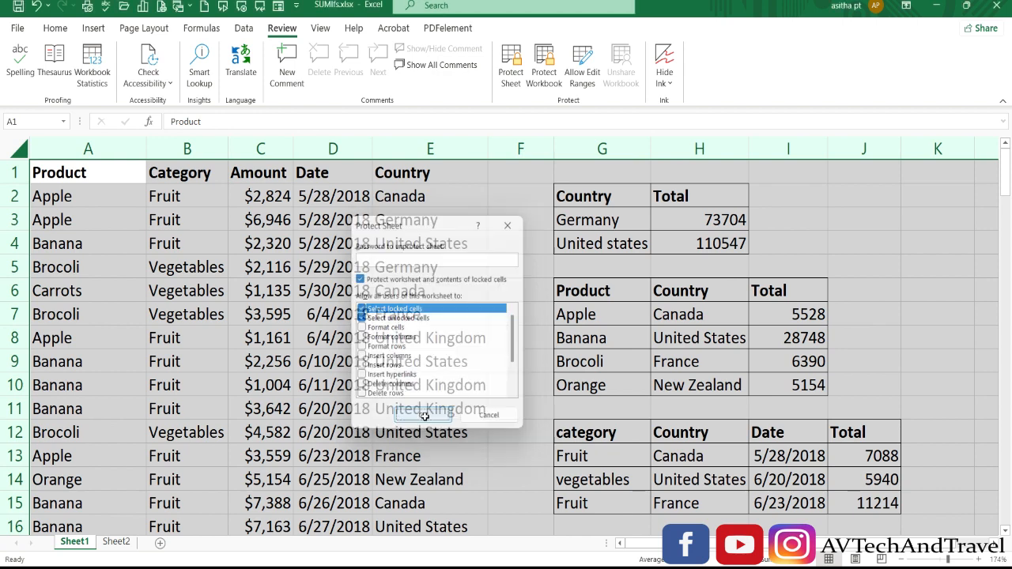
Try to edit a Country cell and the Germany total formula on the protected sheet
left_click(490, 337)
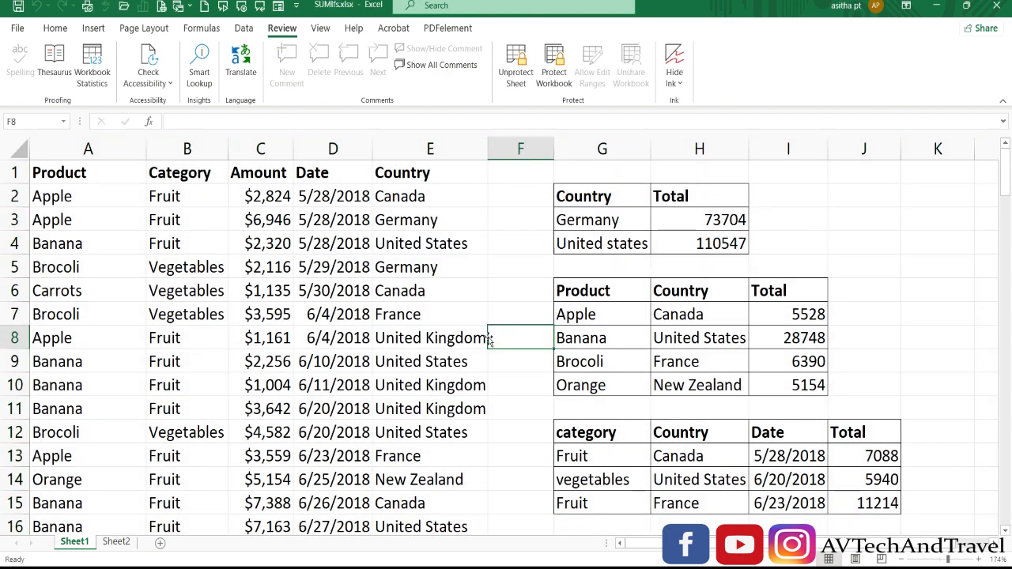
double_click(430, 314)
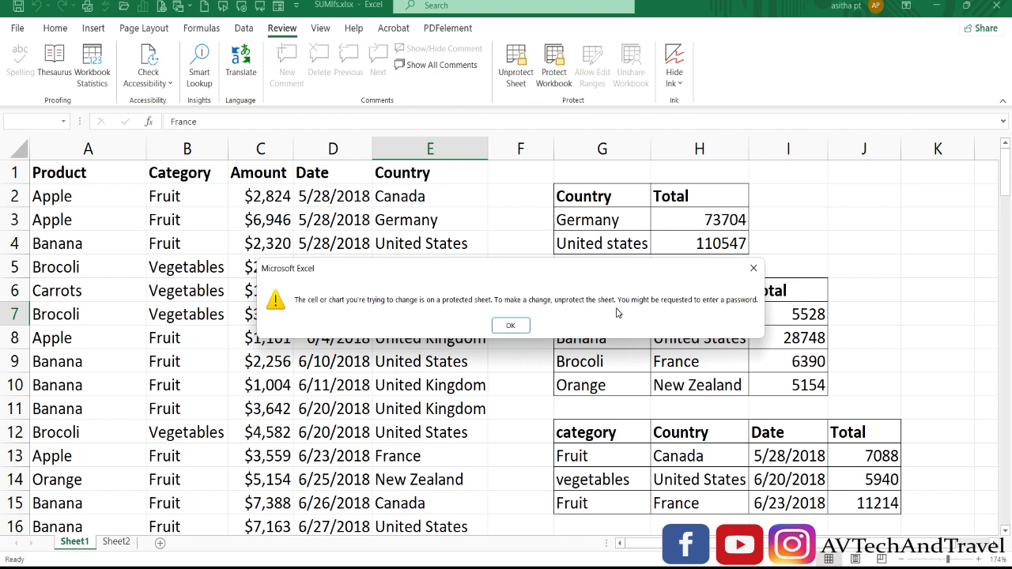
left_click(509, 325)
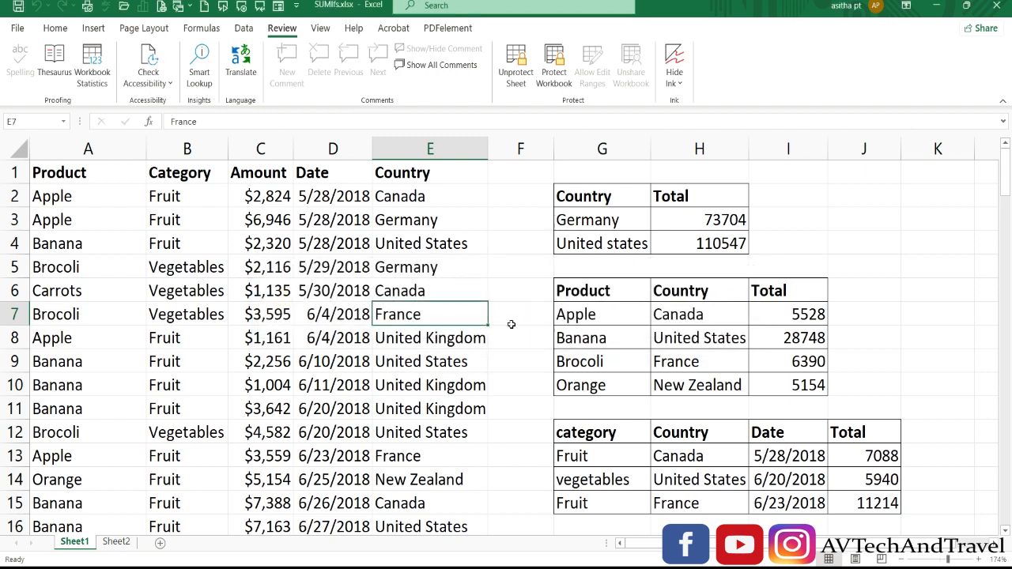
double_click(720, 226)
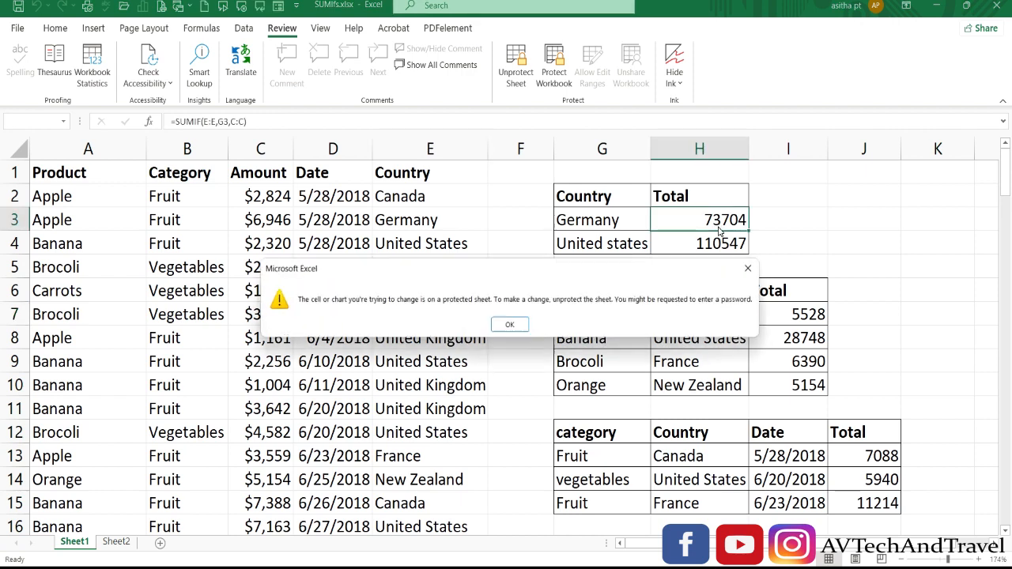
key("Return")
double_click(720, 225)
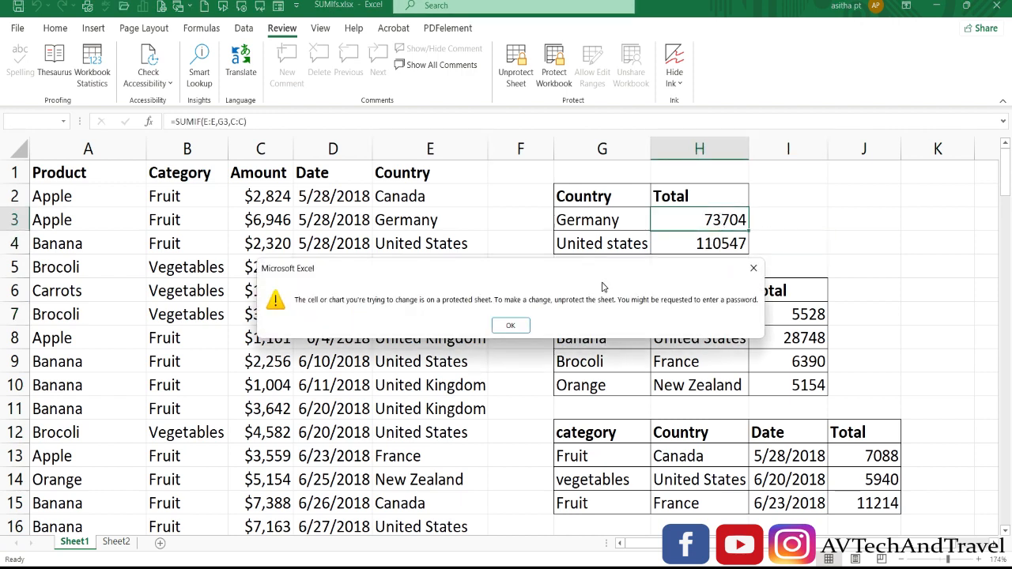
left_click(511, 328)
left_click(733, 235)
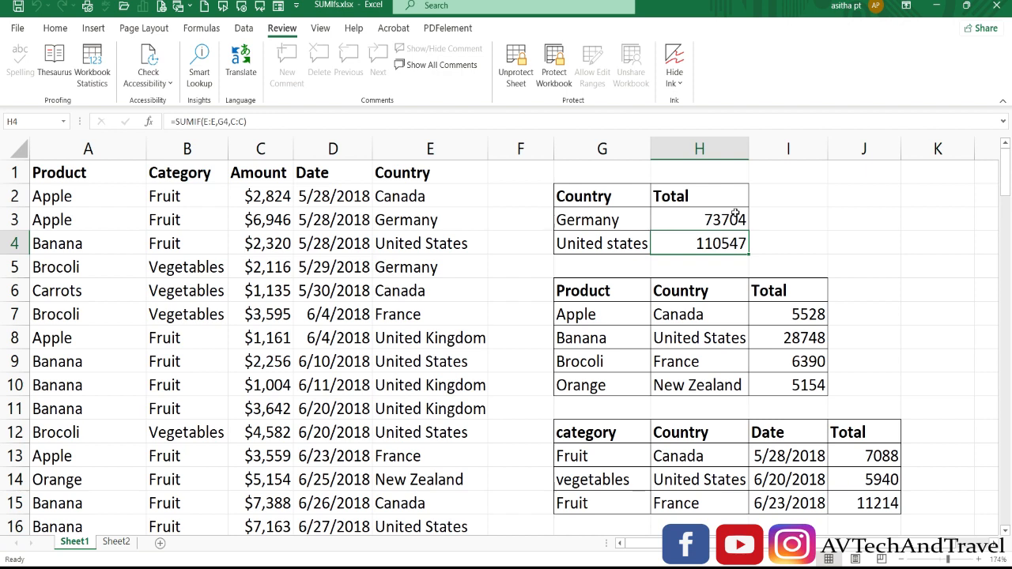
double_click(709, 221)
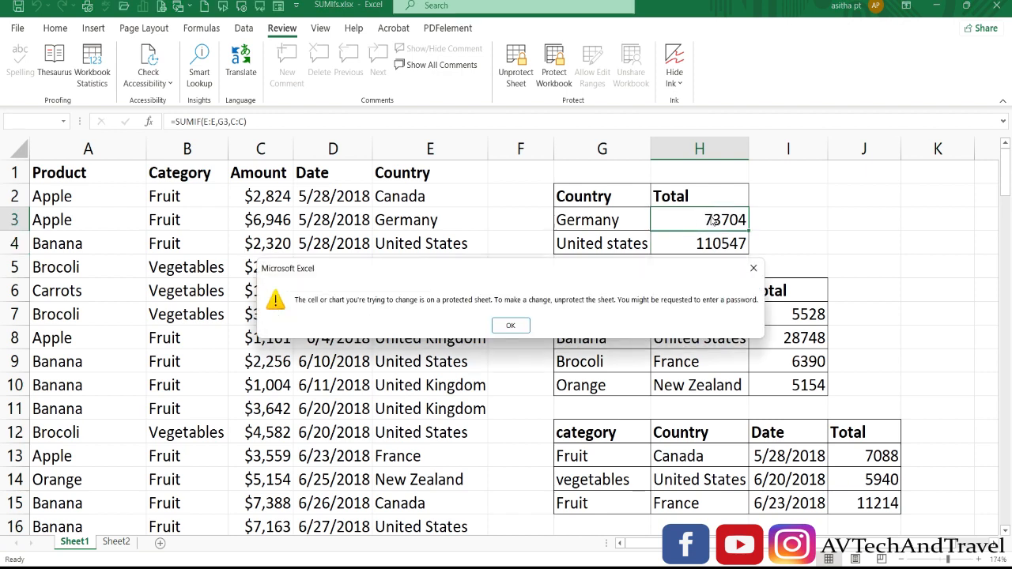
left_click(520, 327)
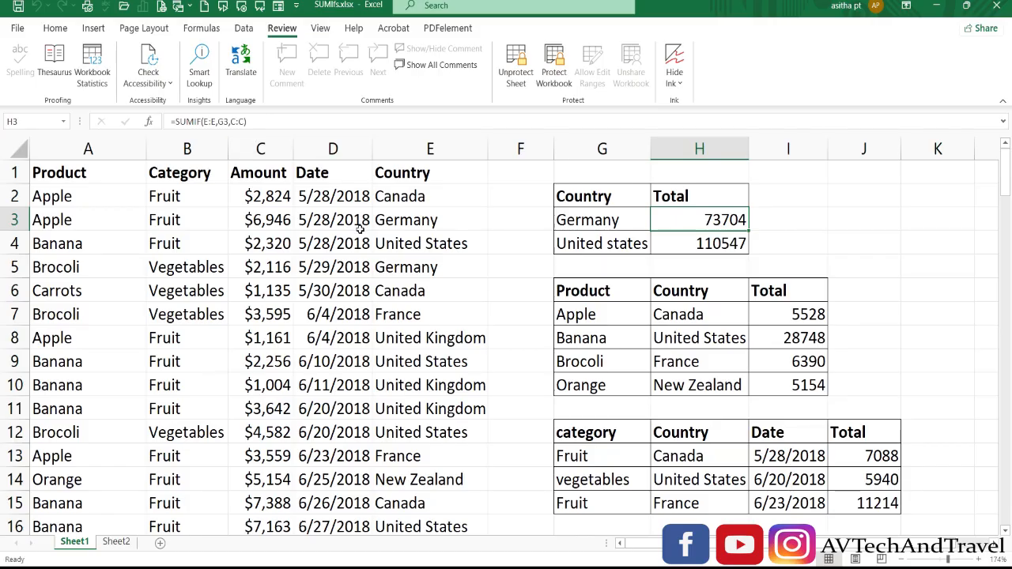
left_click(381, 267)
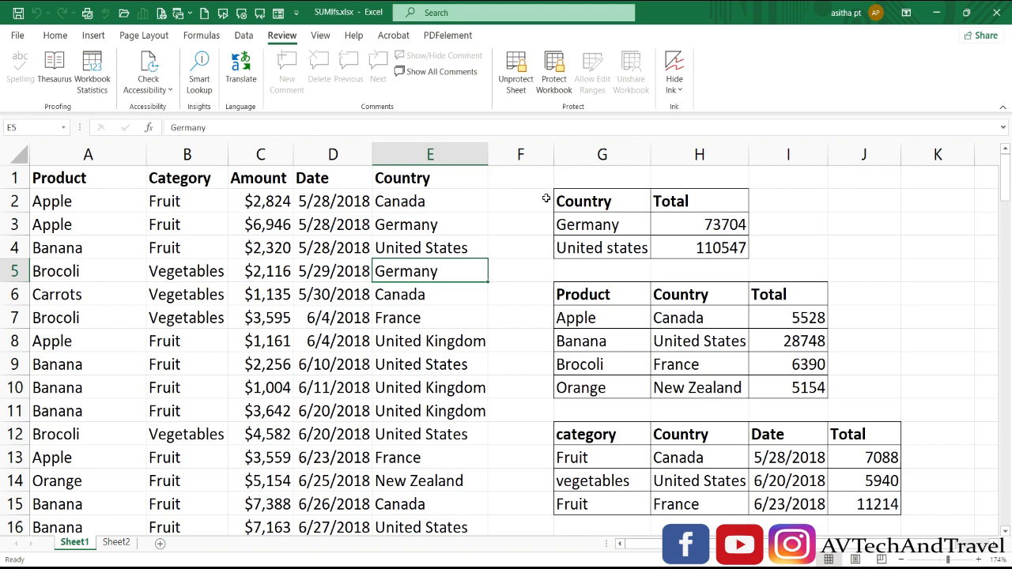
Unprotect the sheet and set all cells to Hidden in the cell protection settings
left_click(524, 79)
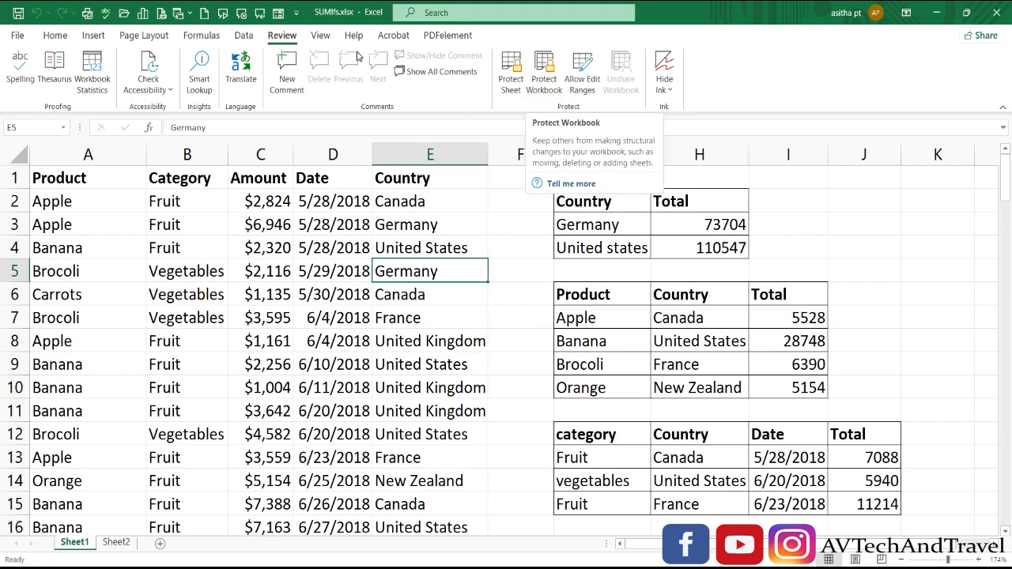
left_click(15, 155)
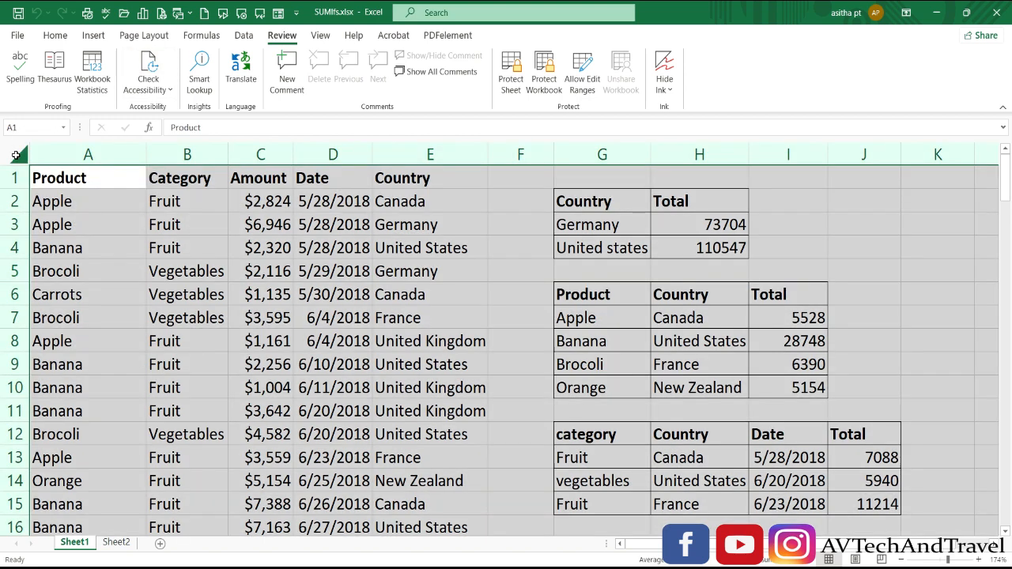
key("ctrl+1")
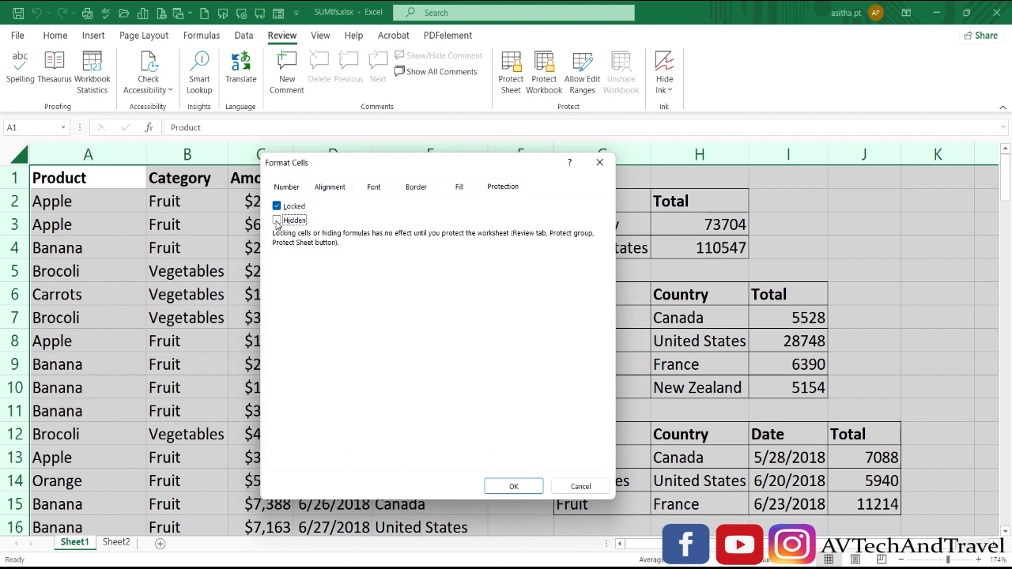
left_click(276, 221)
left_click(514, 486)
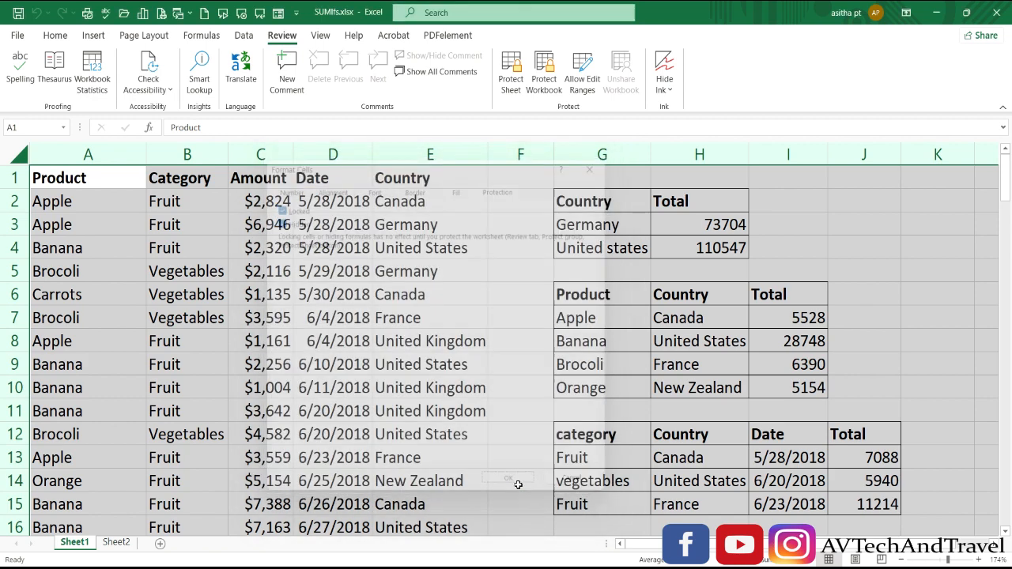
Protect the sheet again and try to edit the Germany total and the first Product cell
left_click(512, 84)
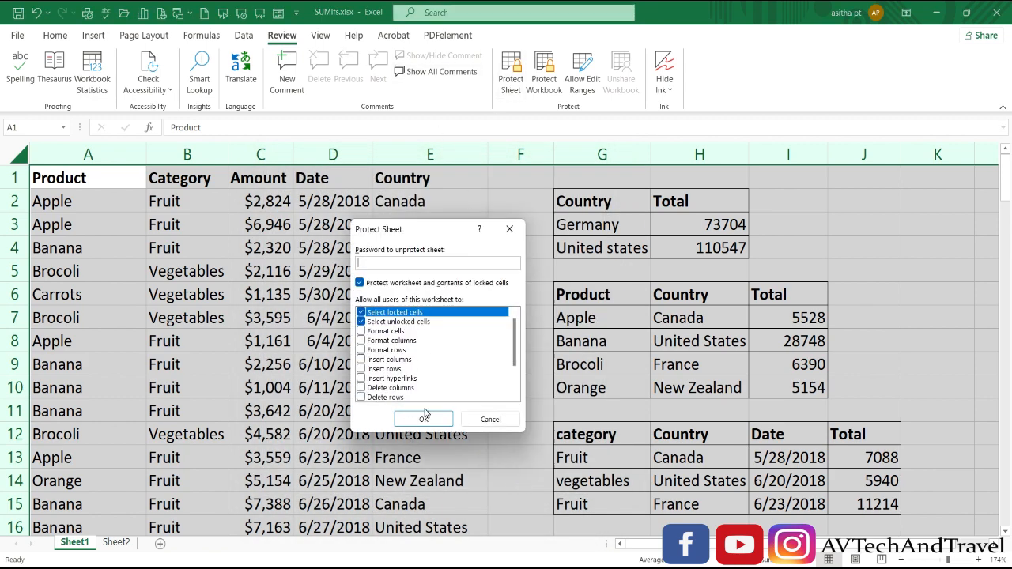
left_click(427, 420)
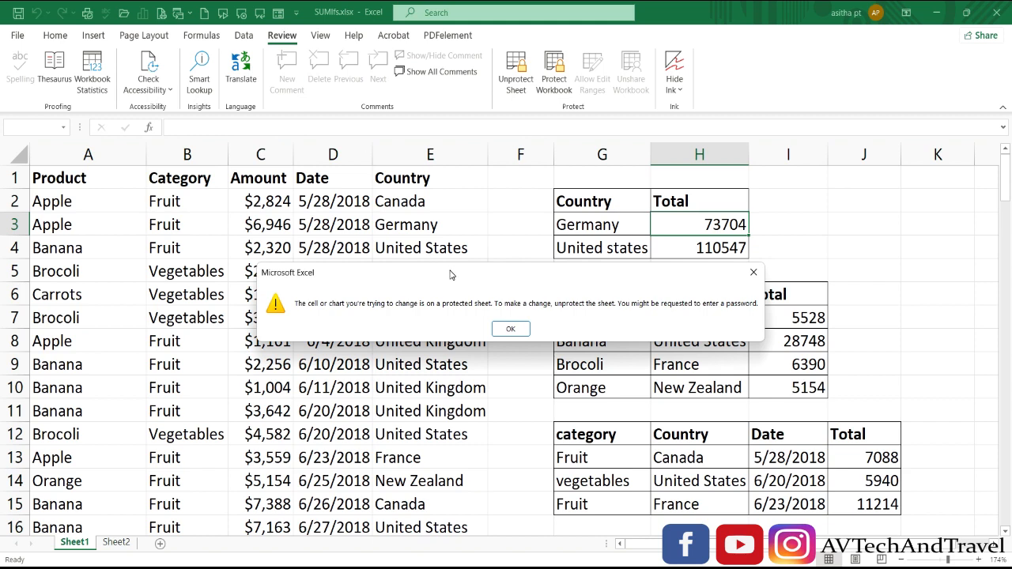
left_click(511, 329)
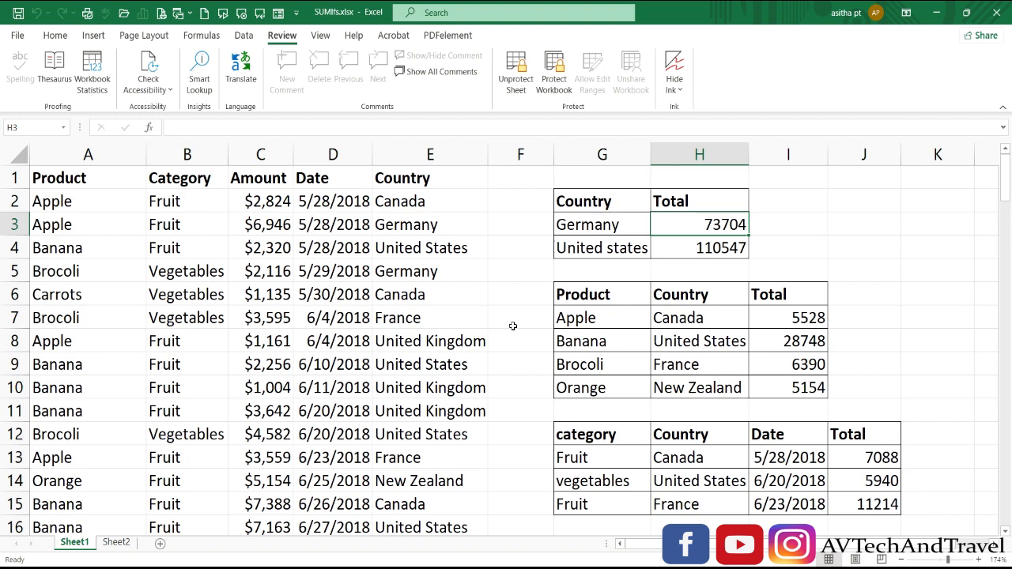
double_click(59, 202)
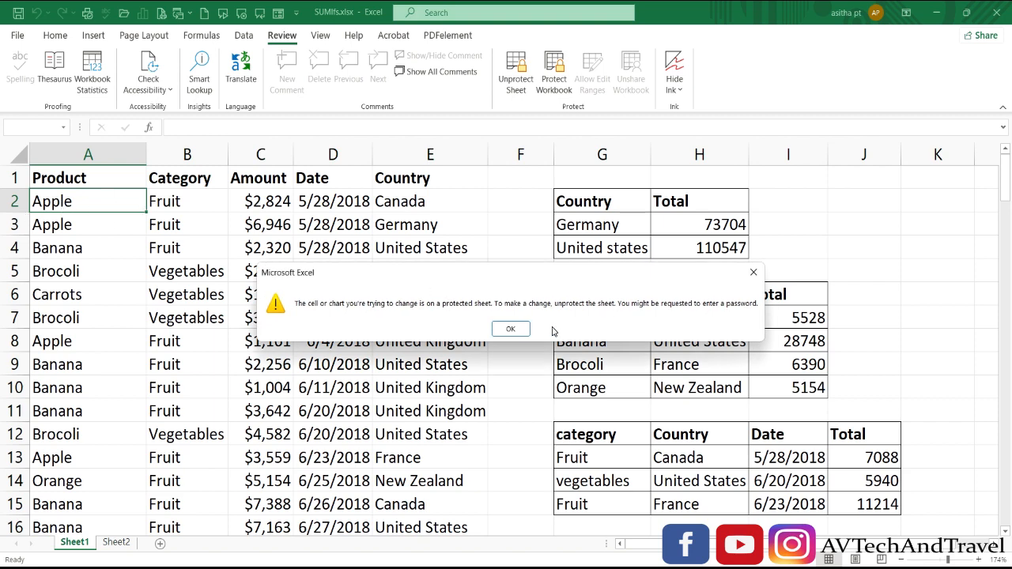
left_click(511, 328)
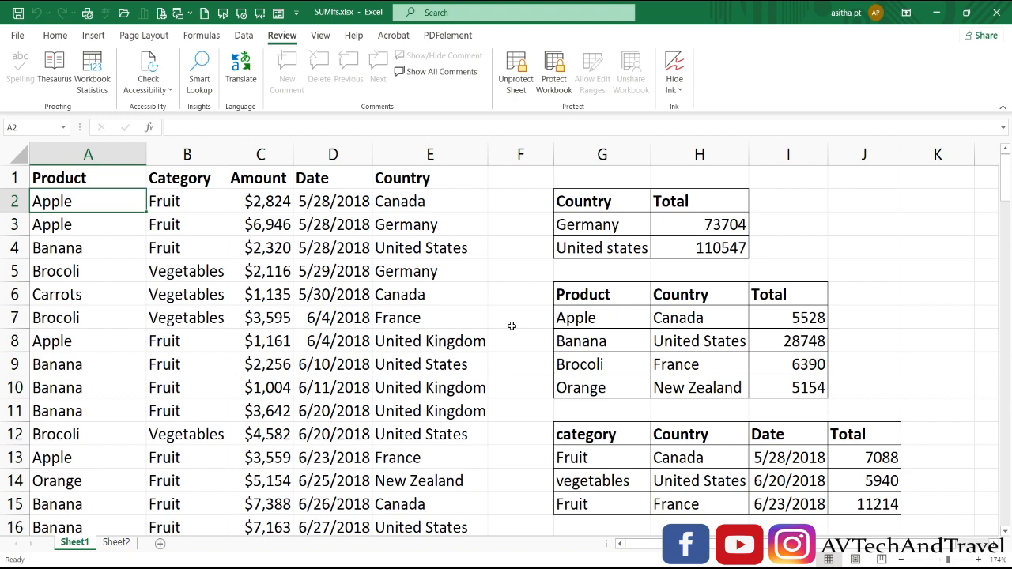
left_click(466, 220)
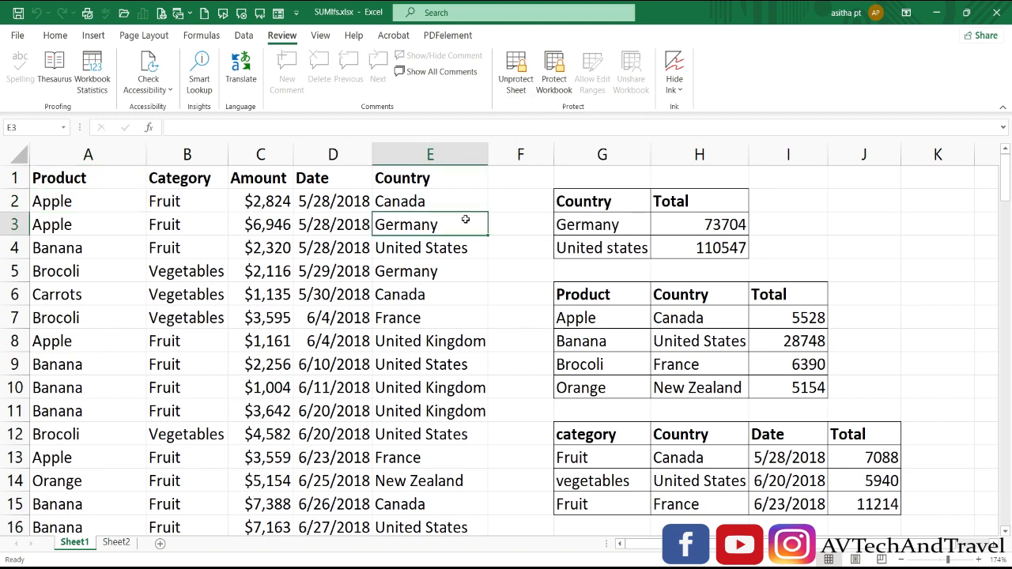
Unprotect the sheet and clear both Locked and Hidden for all cells
left_click(519, 93)
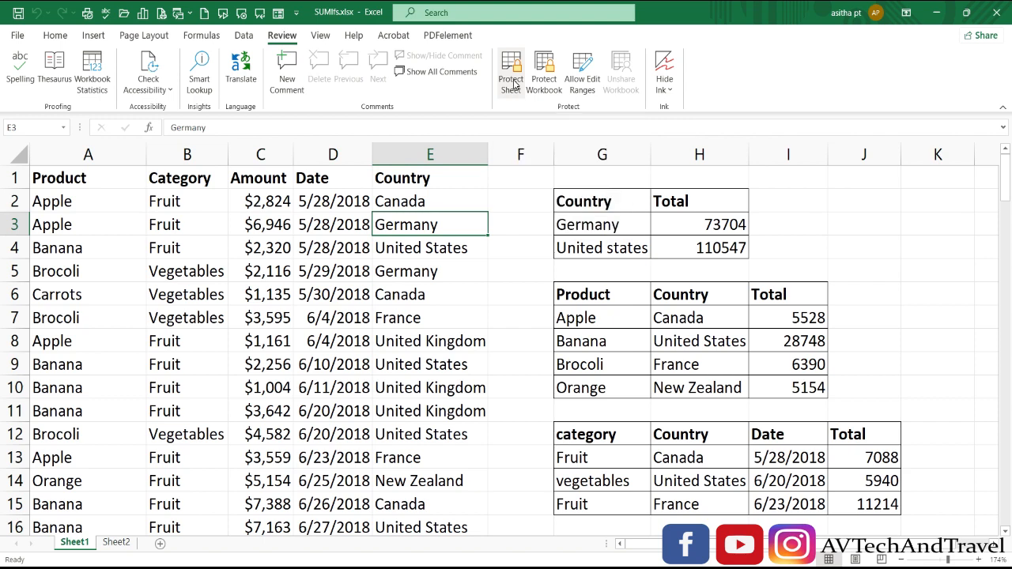
left_click(18, 158)
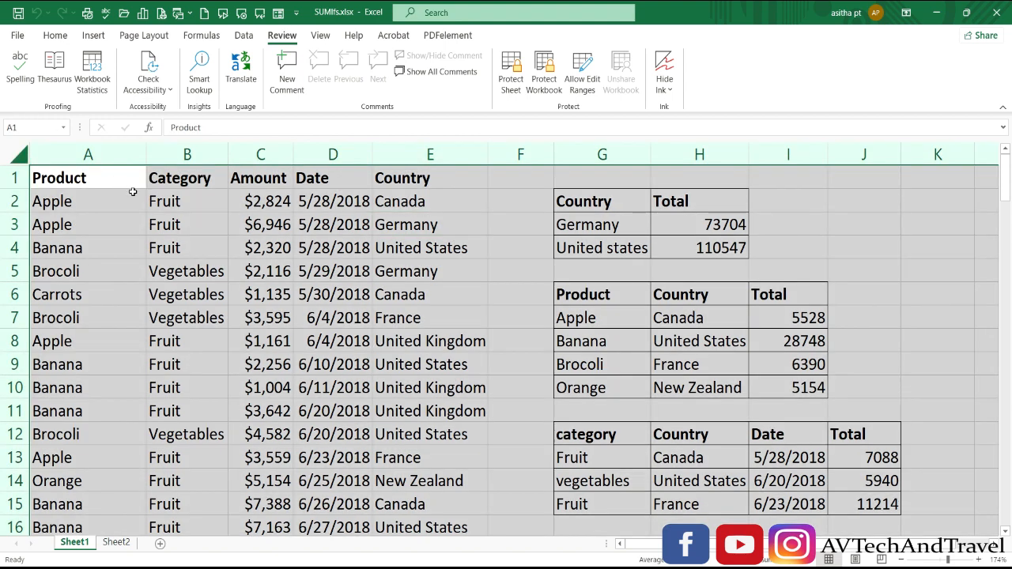
key("ctrl+1")
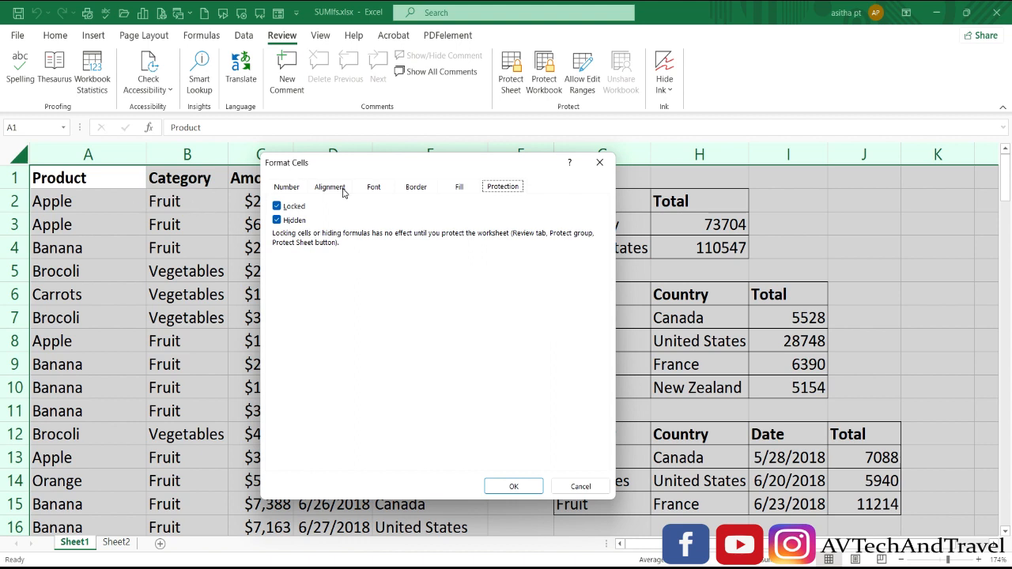
left_click(277, 208)
left_click(276, 220)
left_click(513, 485)
Open the Germany total formula in H3 for editing and confirm it
left_click(721, 225)
double_click(721, 224)
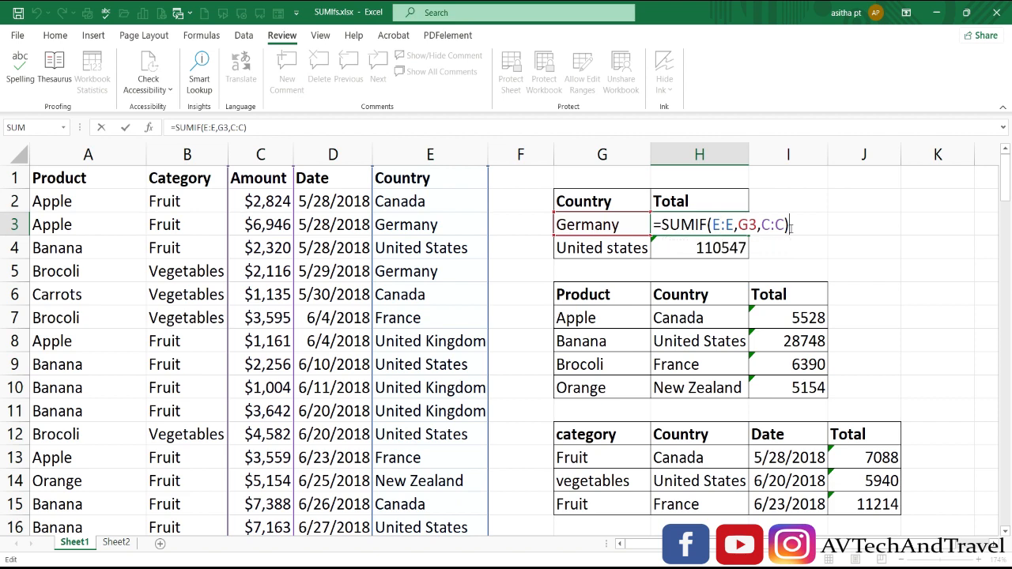
key("Return")
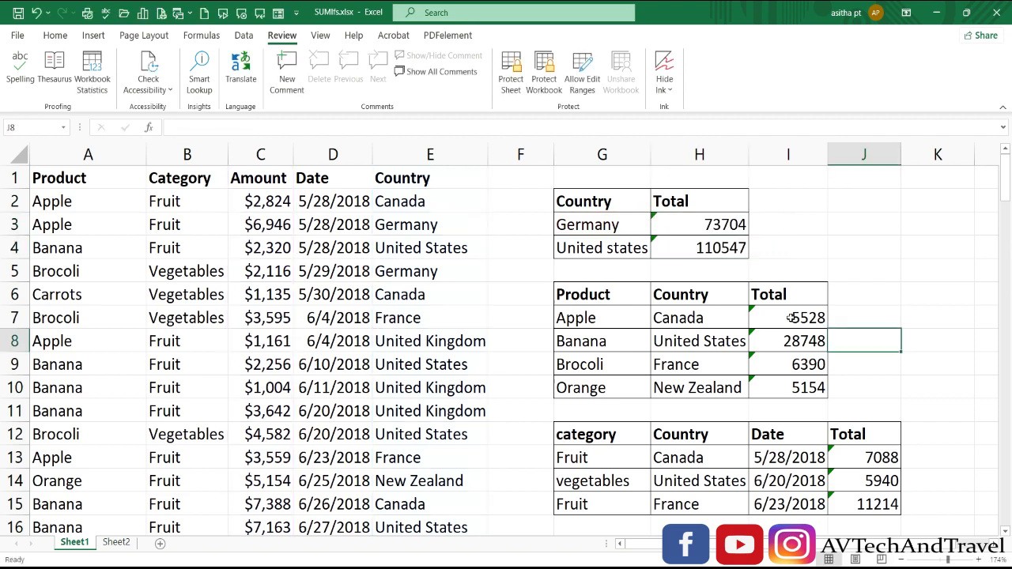
Set the Total cells I7 to I10 as Locked and Hidden
left_click_drag(790, 318, 795, 380)
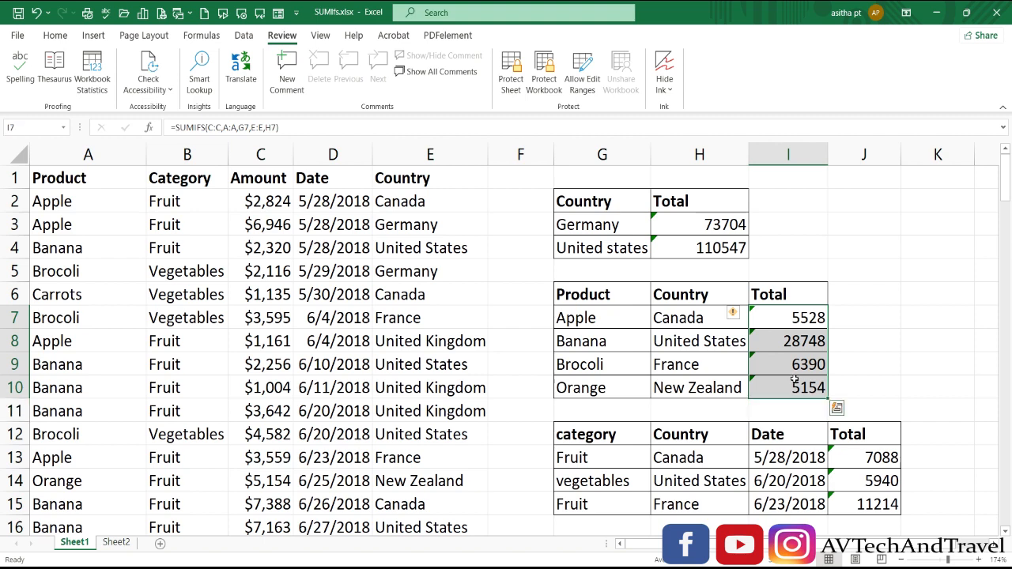
key("ctrl+1")
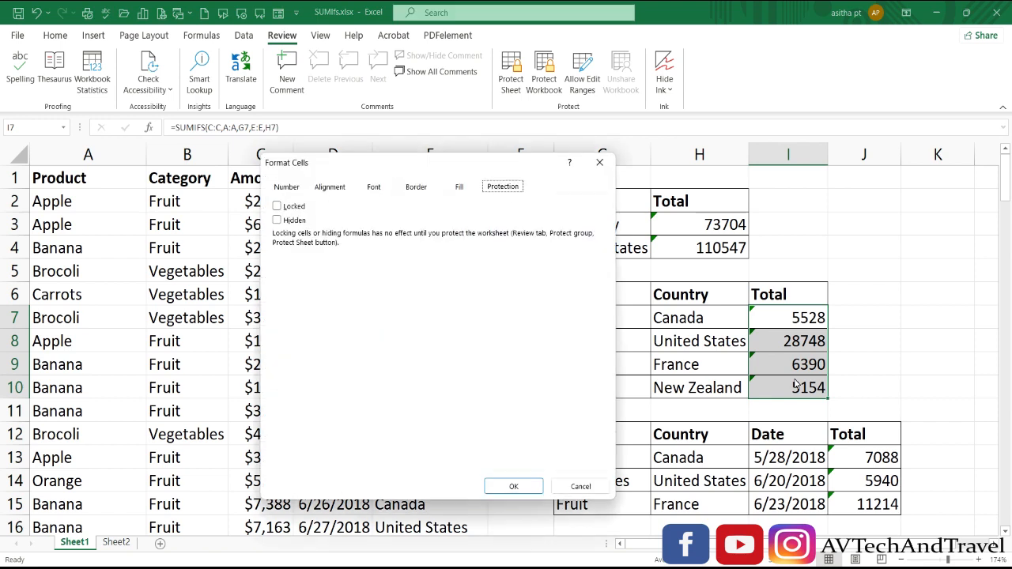
left_click(277, 206)
left_click(277, 221)
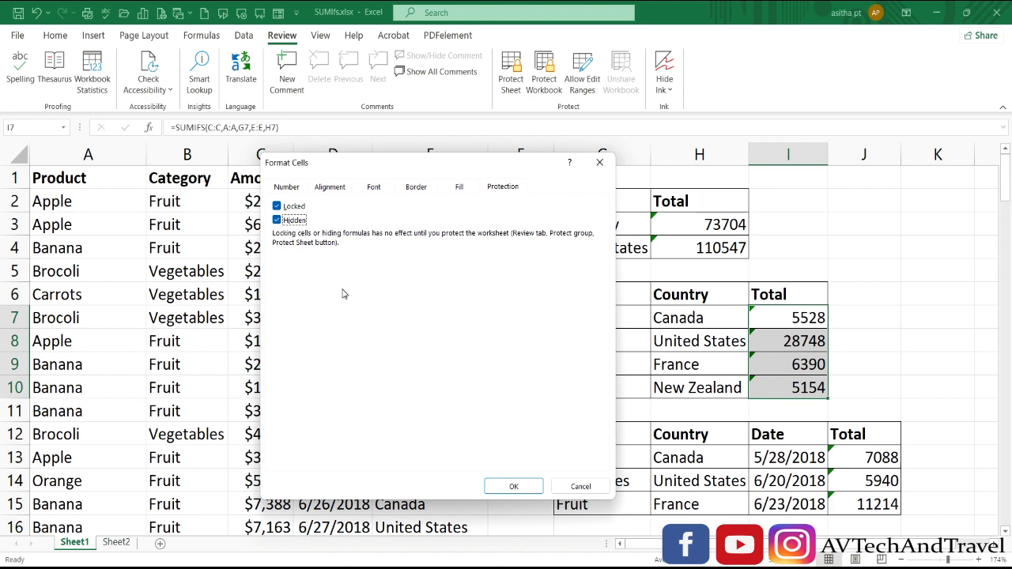
left_click(513, 486)
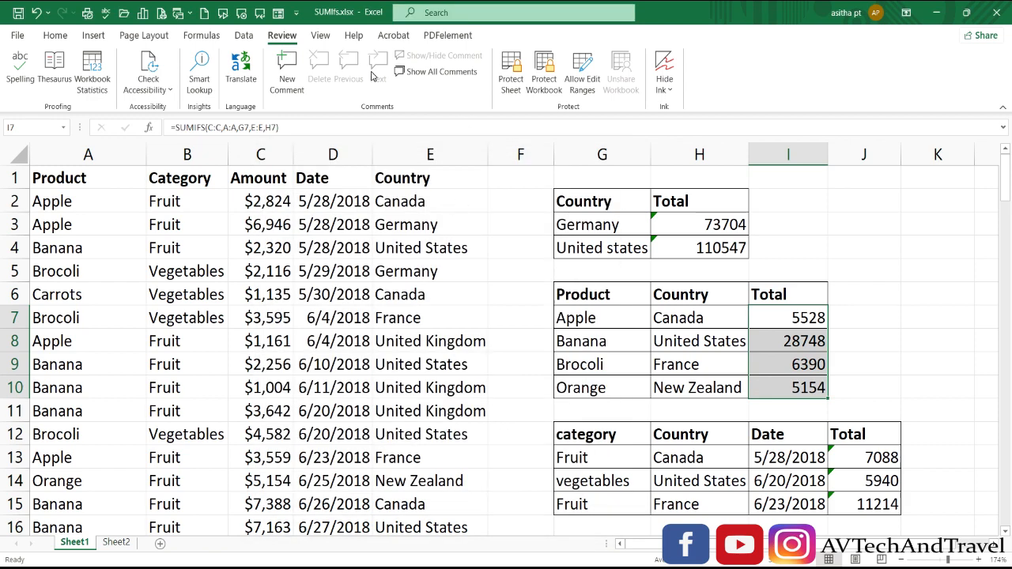
Protect the sheet and try to edit the Banana total in I8
left_click(511, 73)
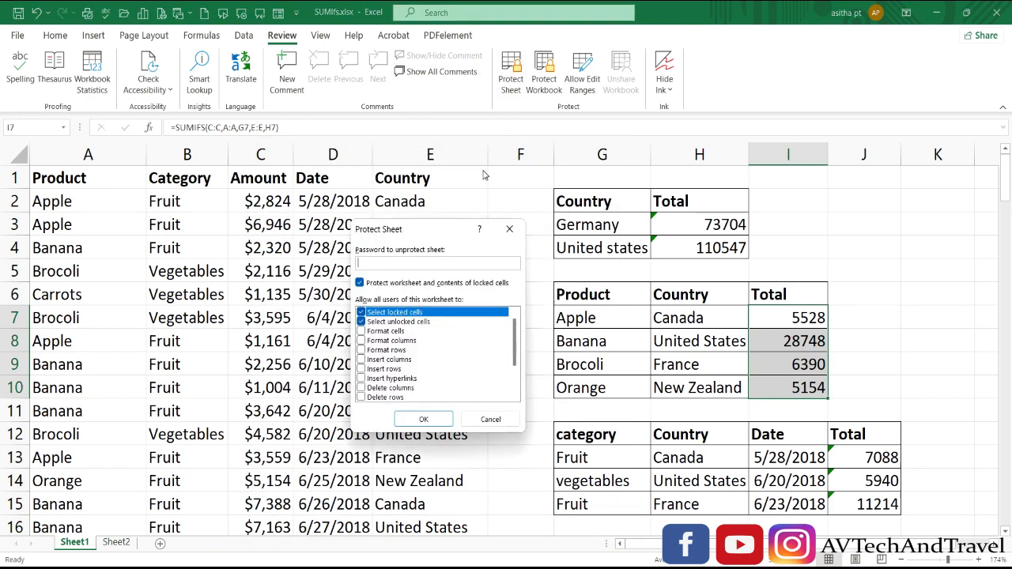
left_click(424, 419)
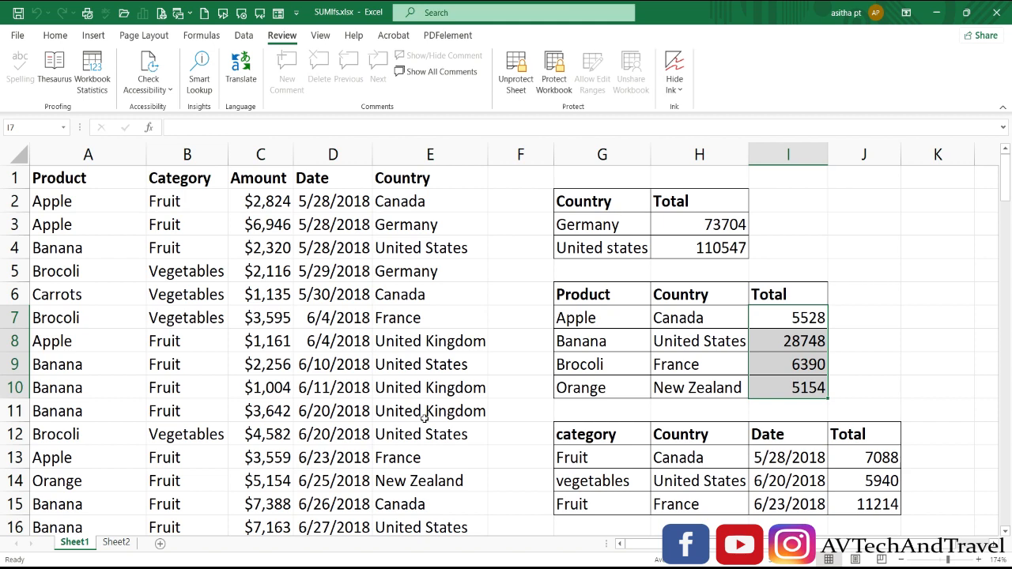
left_click(825, 337)
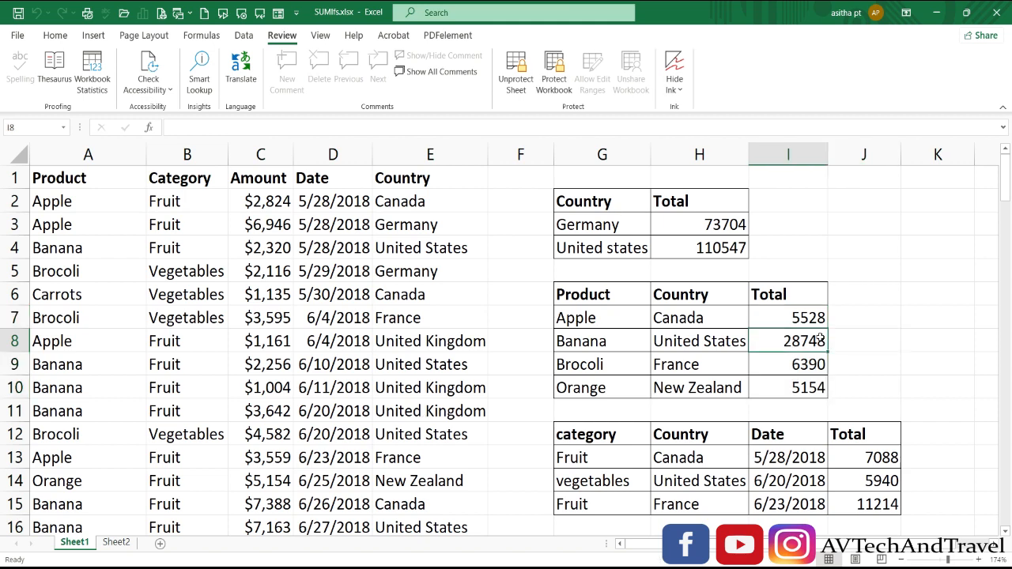
double_click(820, 340)
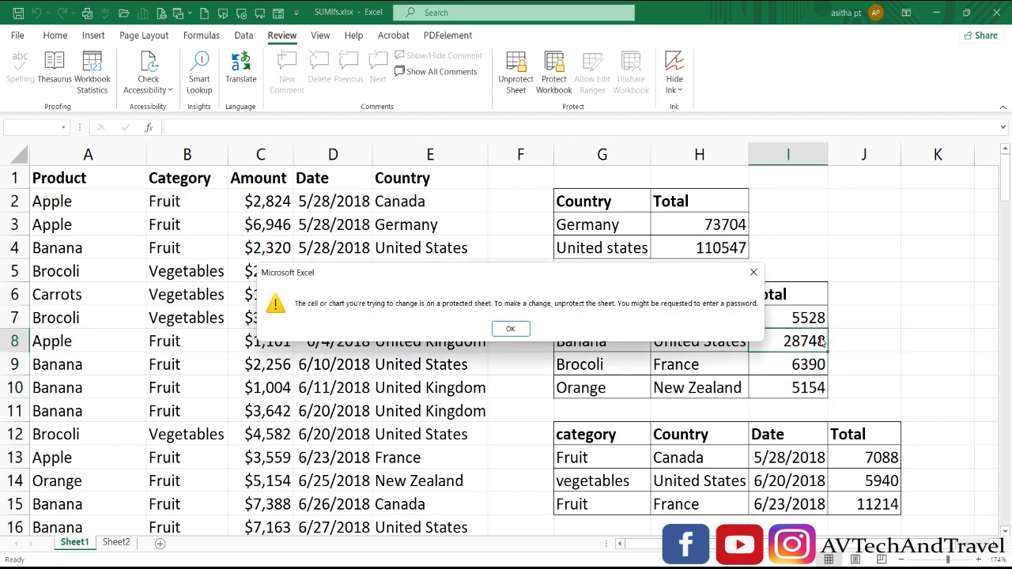
left_click(510, 328)
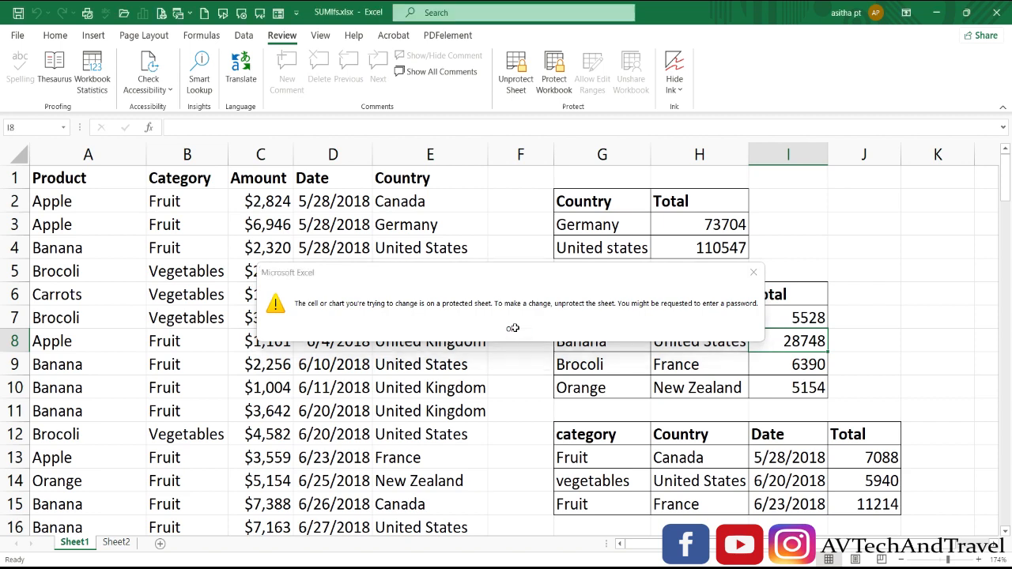
Open the United States total formula in H4 for editing and confirm it
left_click(788, 319)
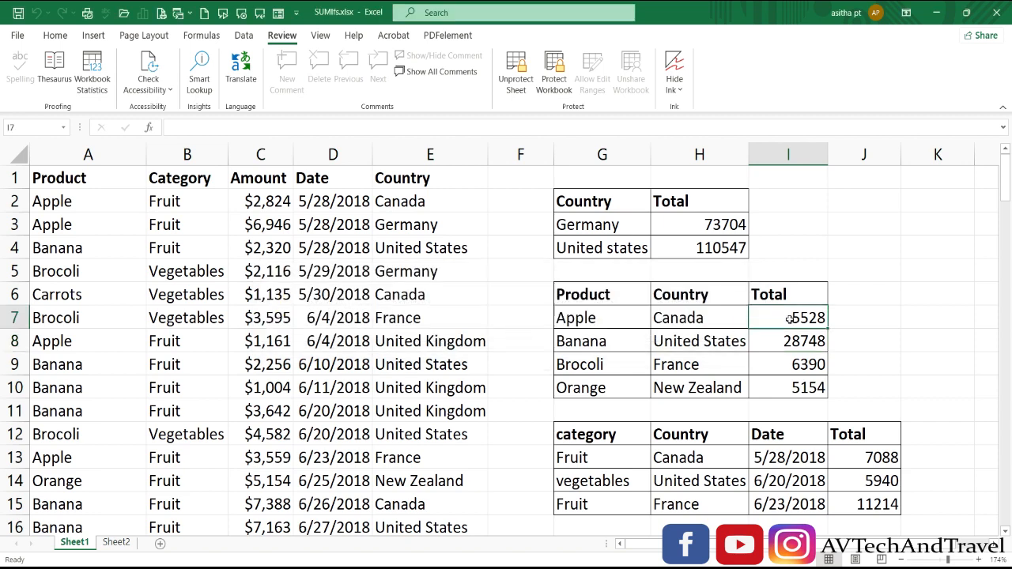
double_click(732, 250)
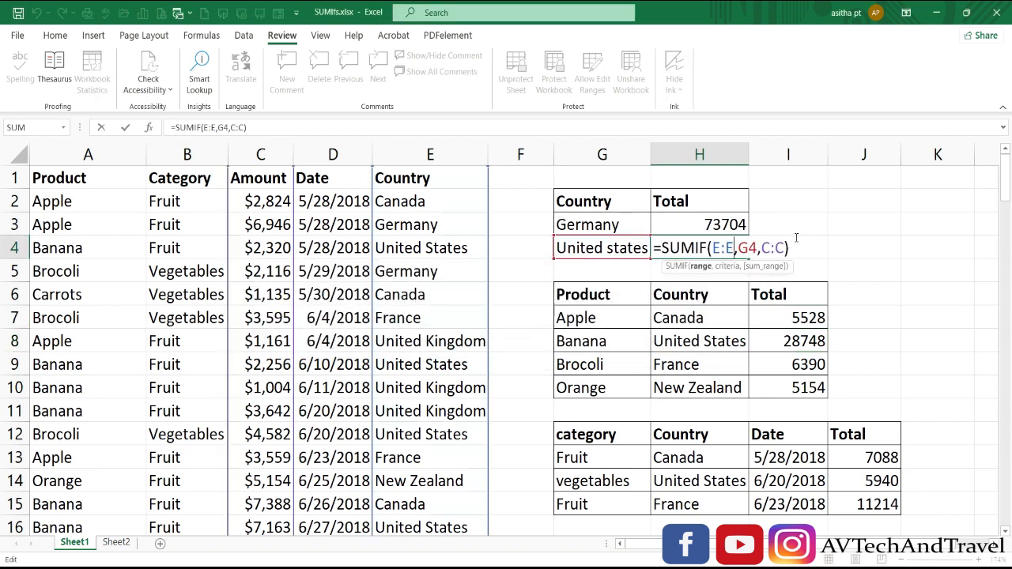
left_click(792, 248)
key("Return")
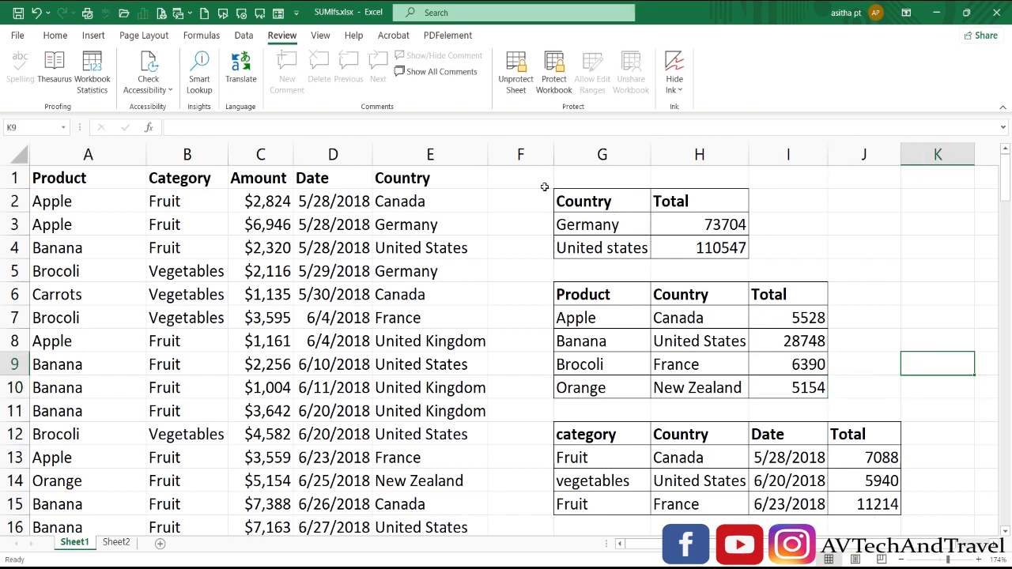
Unprotect the sheet and select all formula cells with Go To Special
left_click(515, 71)
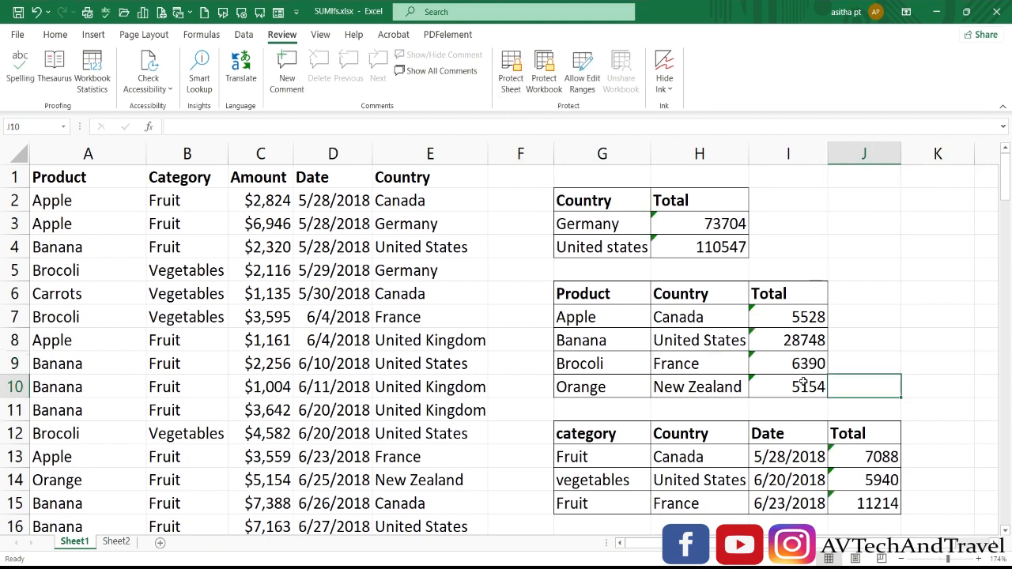
left_click(64, 36)
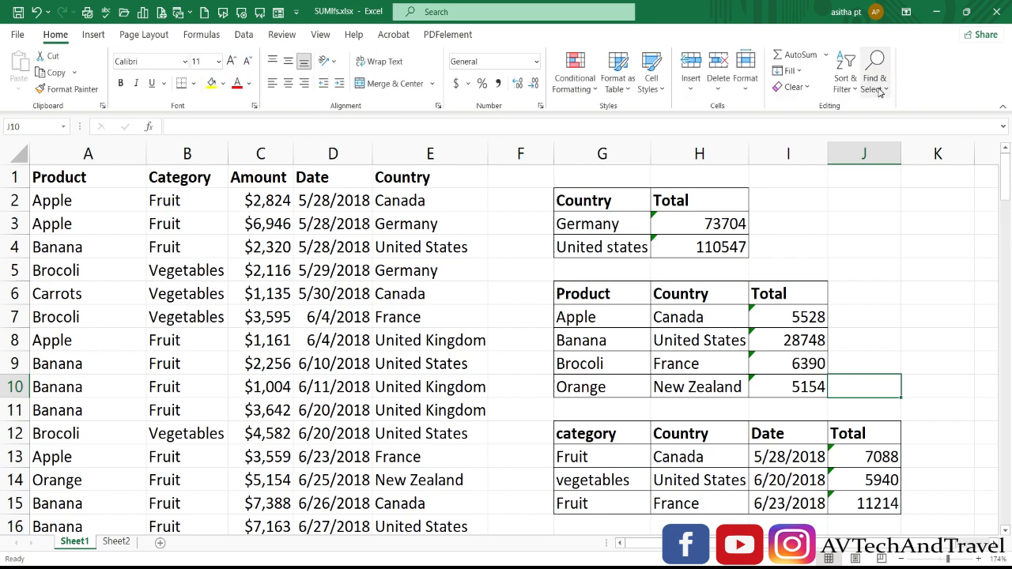
left_click(880, 92)
left_click(904, 168)
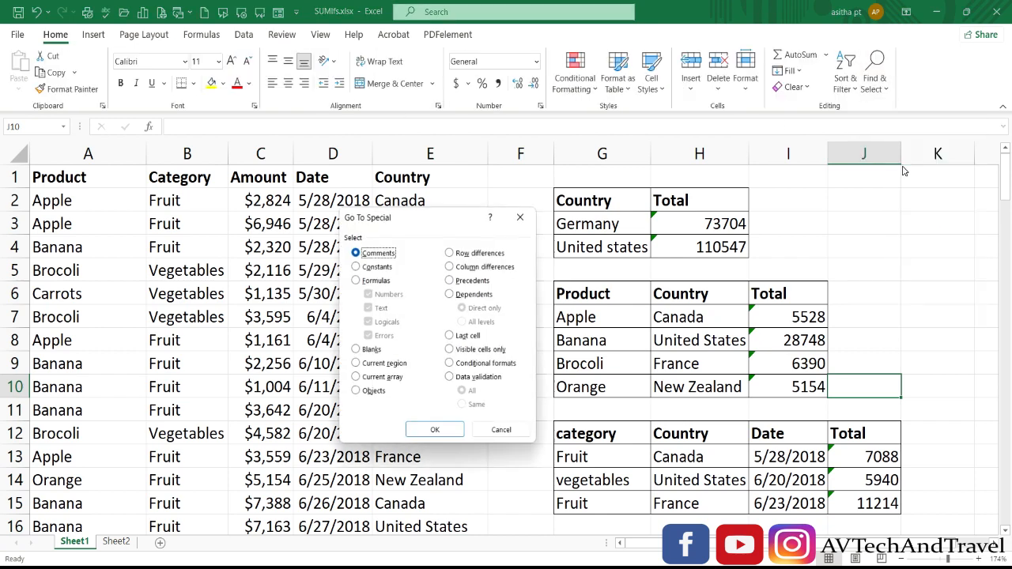
left_click(355, 281)
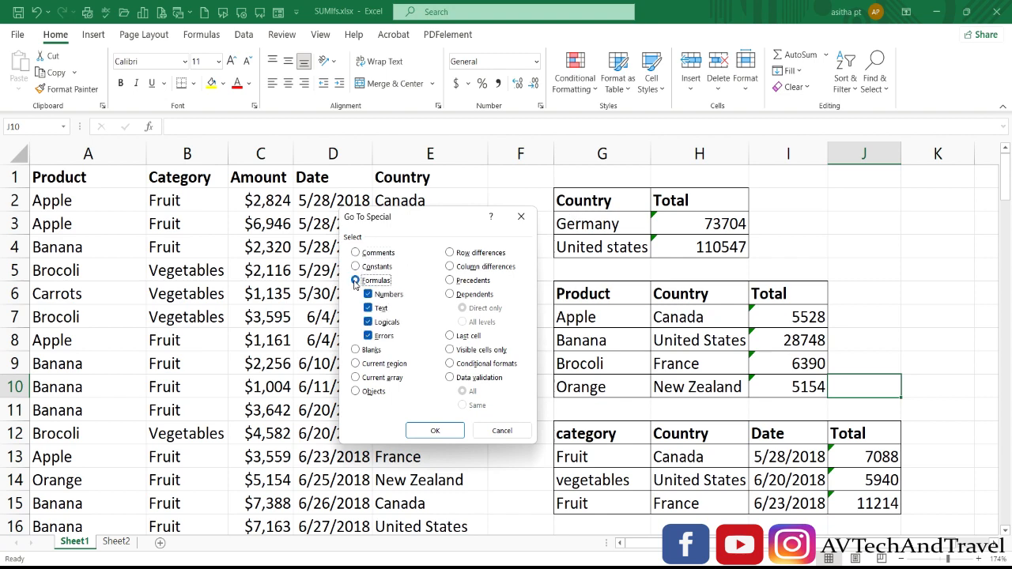
left_click(427, 430)
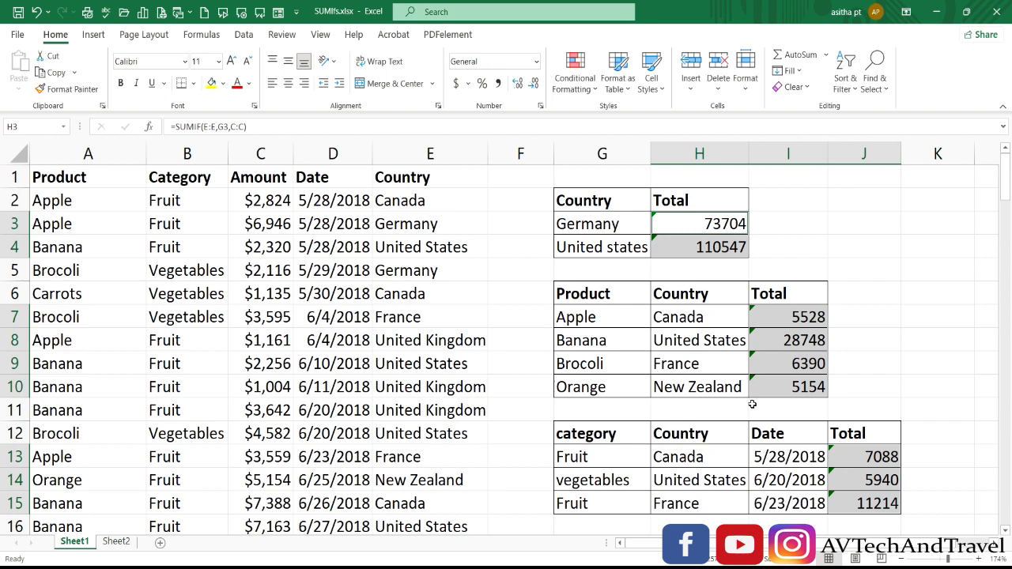
Set all selected formula cells as Locked and Hidden
key("ctrl+1")
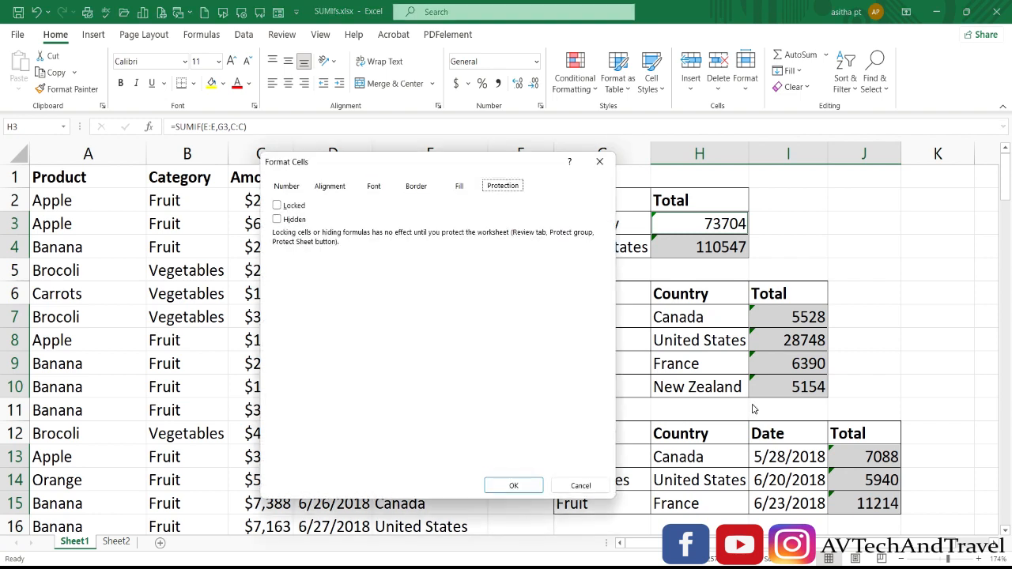
left_click(277, 206)
left_click(277, 206)
left_click(277, 220)
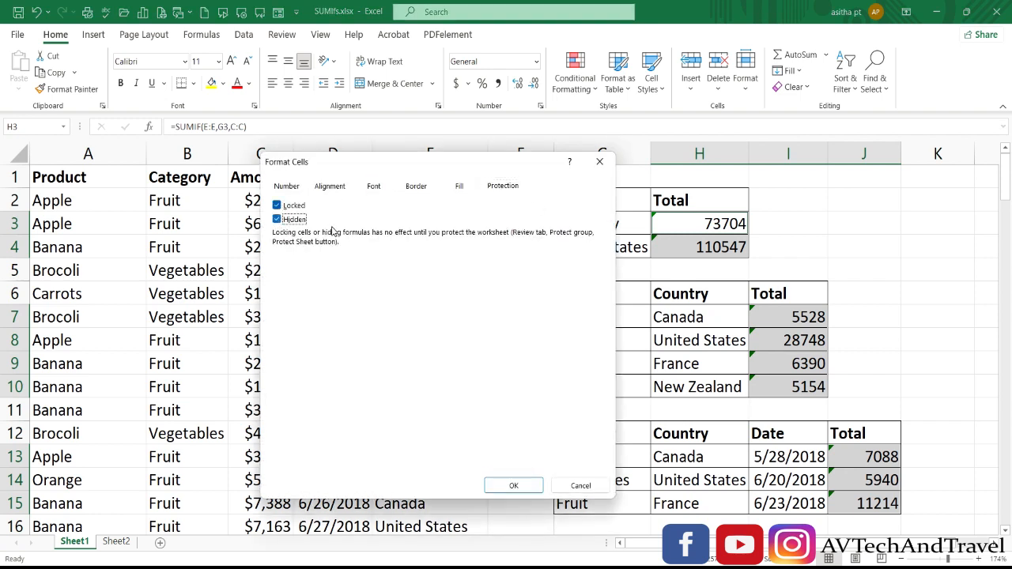
left_click(509, 485)
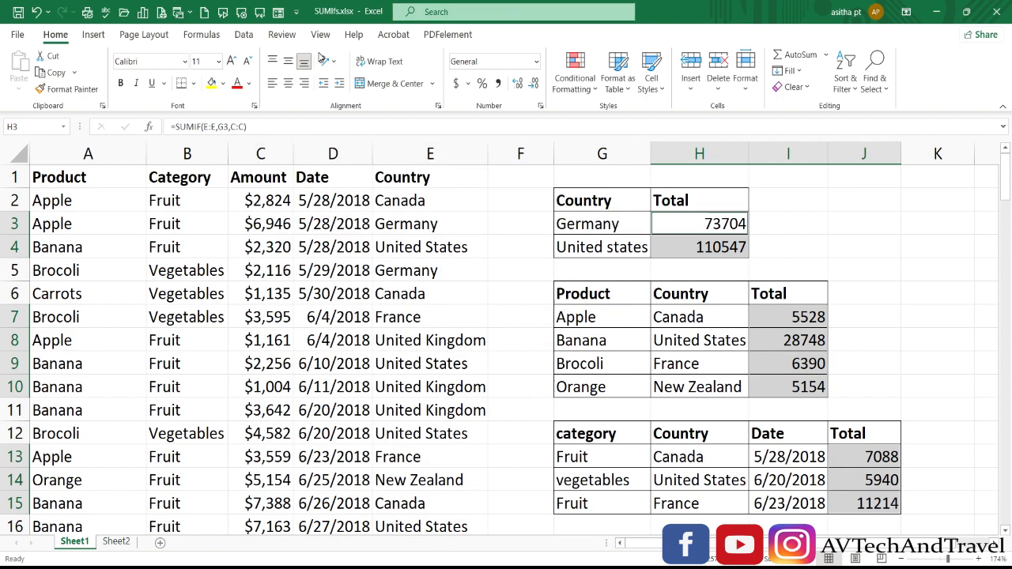
Protect the sheet without a password and try to edit the Apple total in I7
left_click(281, 34)
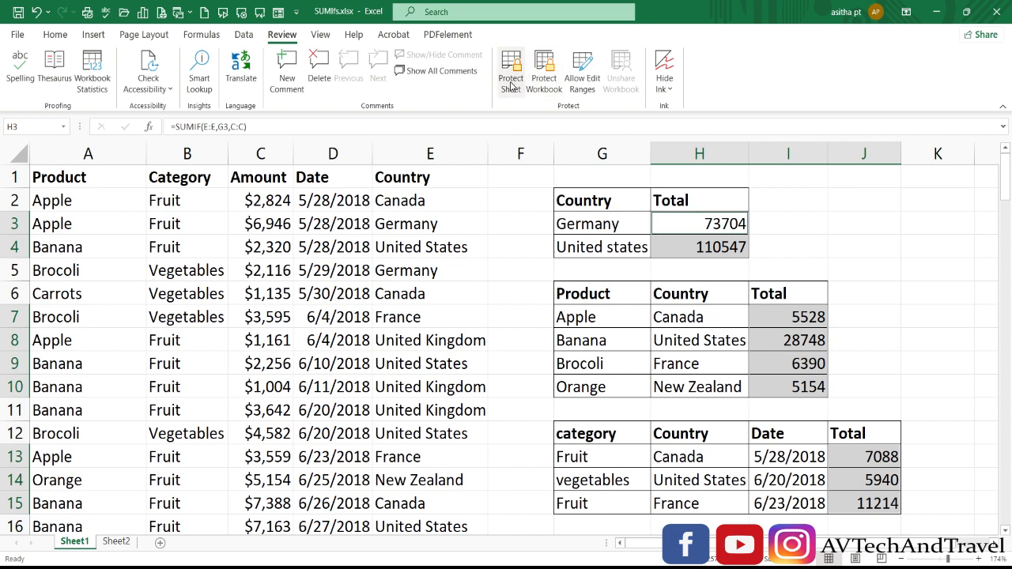
left_click(511, 75)
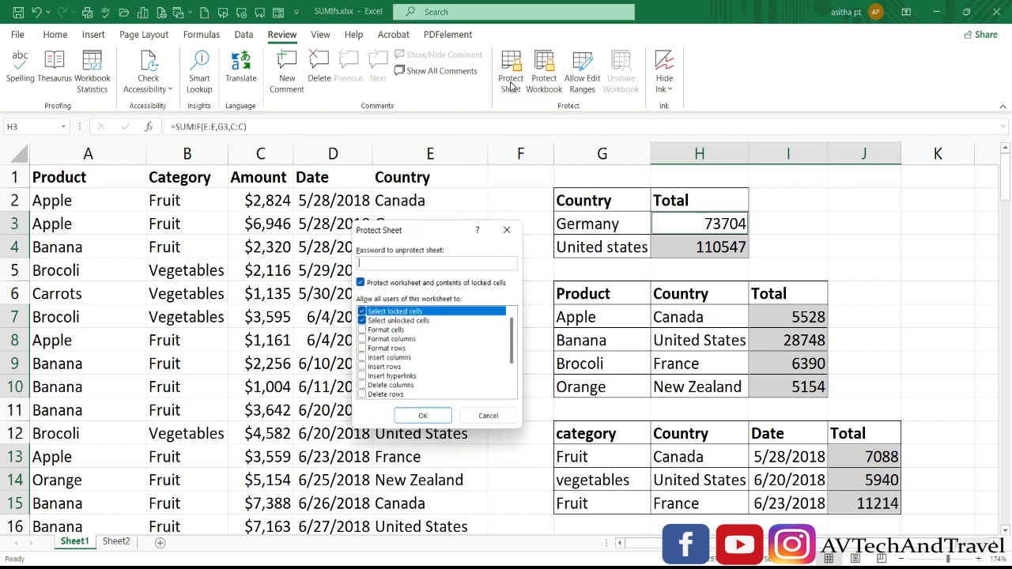
left_click(423, 418)
left_click(791, 316)
double_click(778, 319)
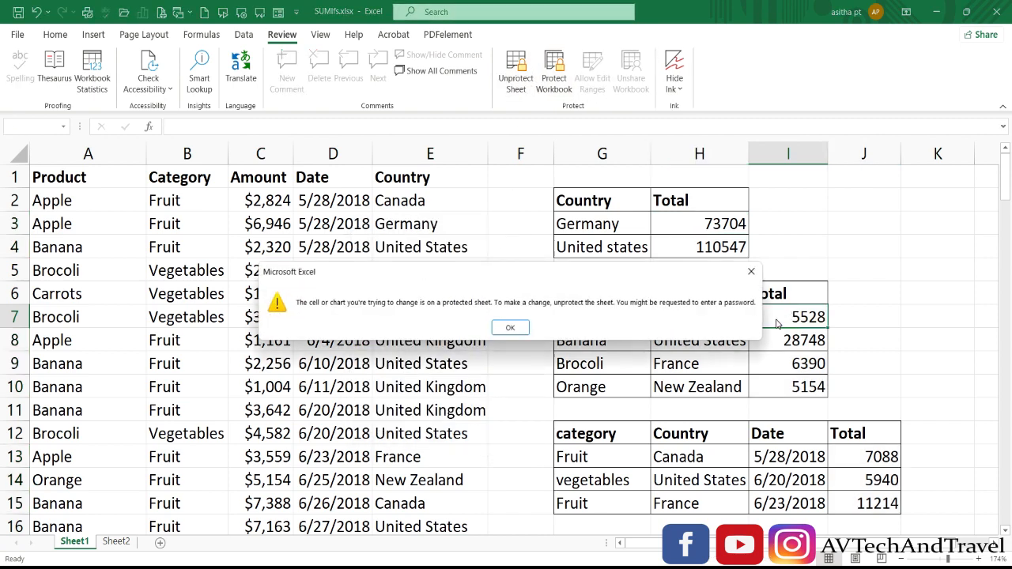
left_click(525, 328)
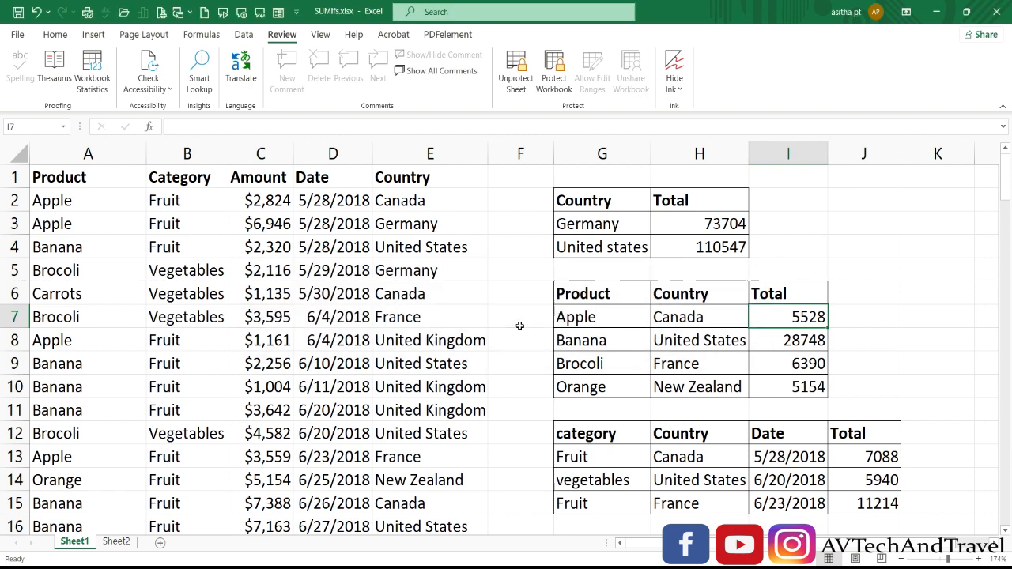
Try to edit the Germany total formula in H3
left_click(686, 224)
double_click(685, 224)
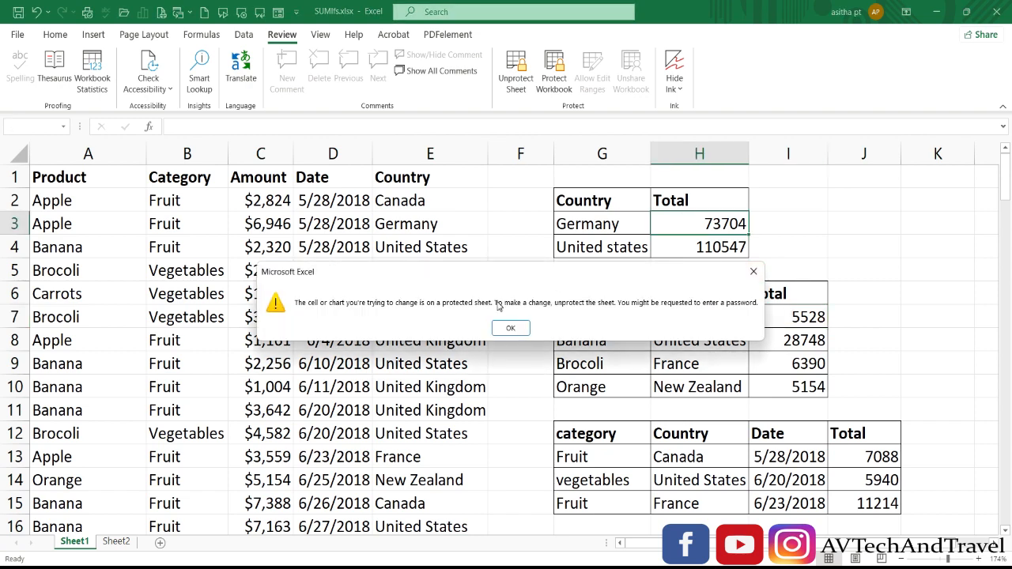
left_click(512, 327)
Open the data cells C5 and E4 for editing to check they remain editable
scroll(485, 256, "down", 1)
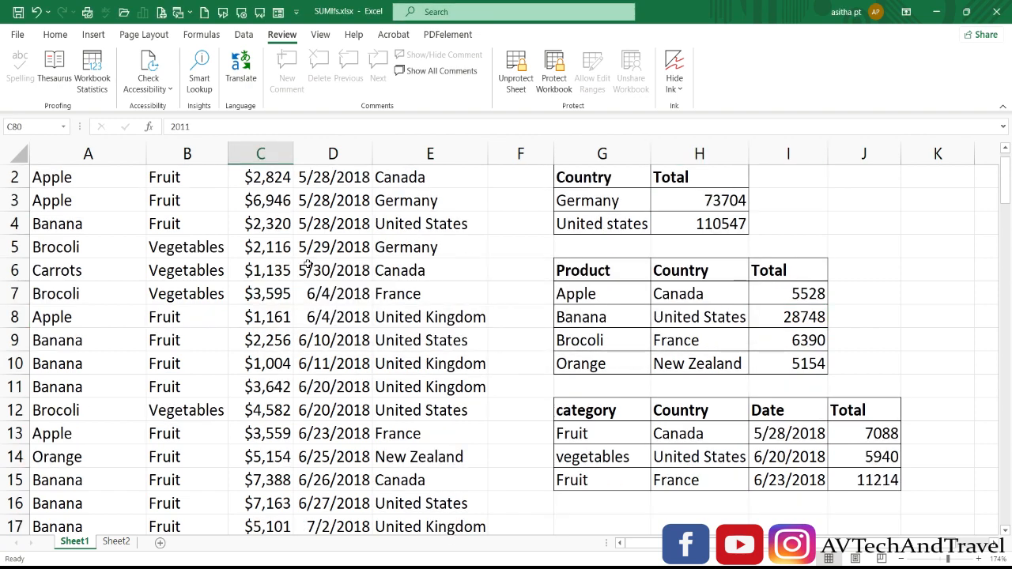
left_click(208, 260)
scroll(208, 260, "up", 1)
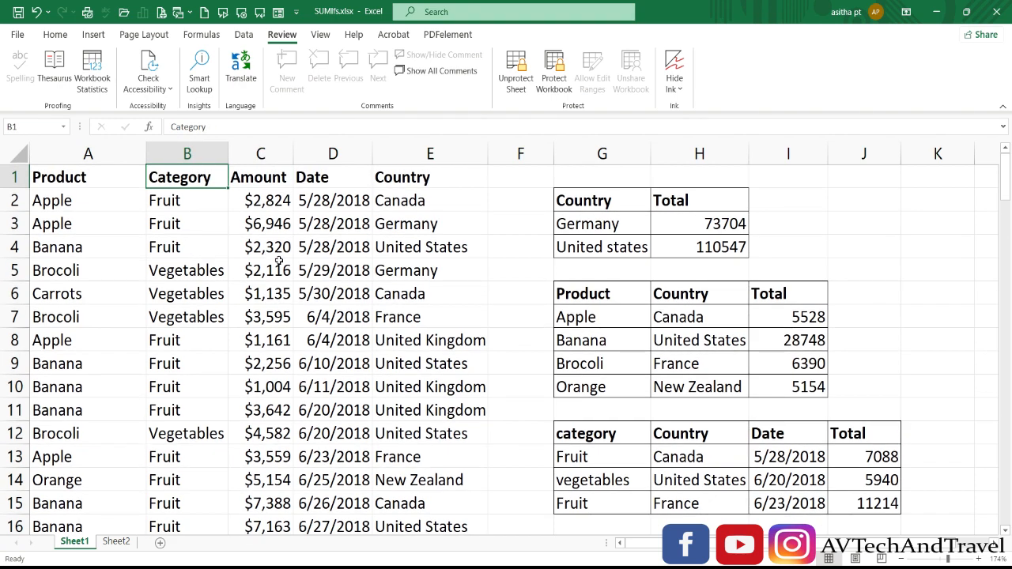
double_click(279, 265)
left_click(318, 250)
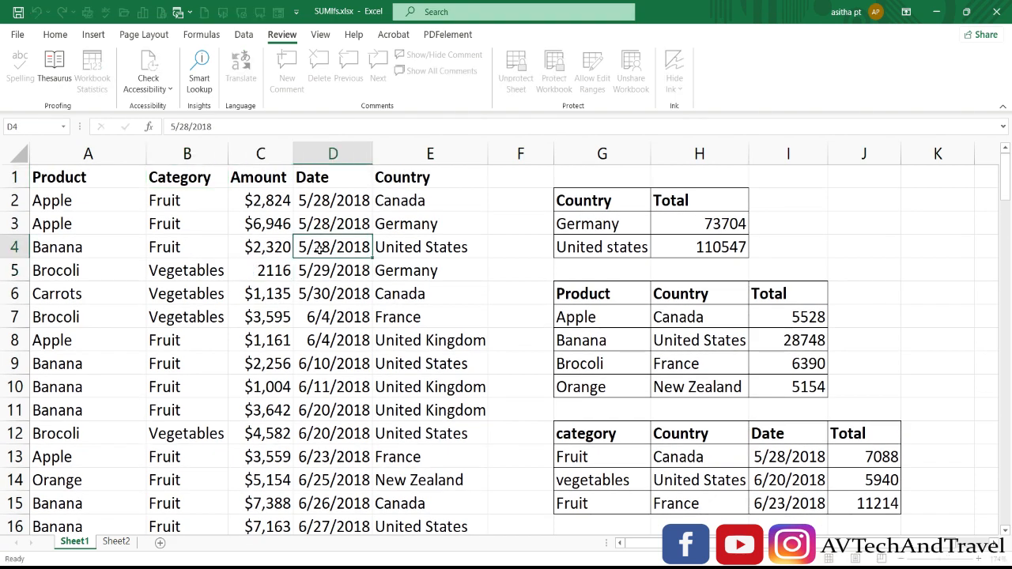
left_click(417, 245)
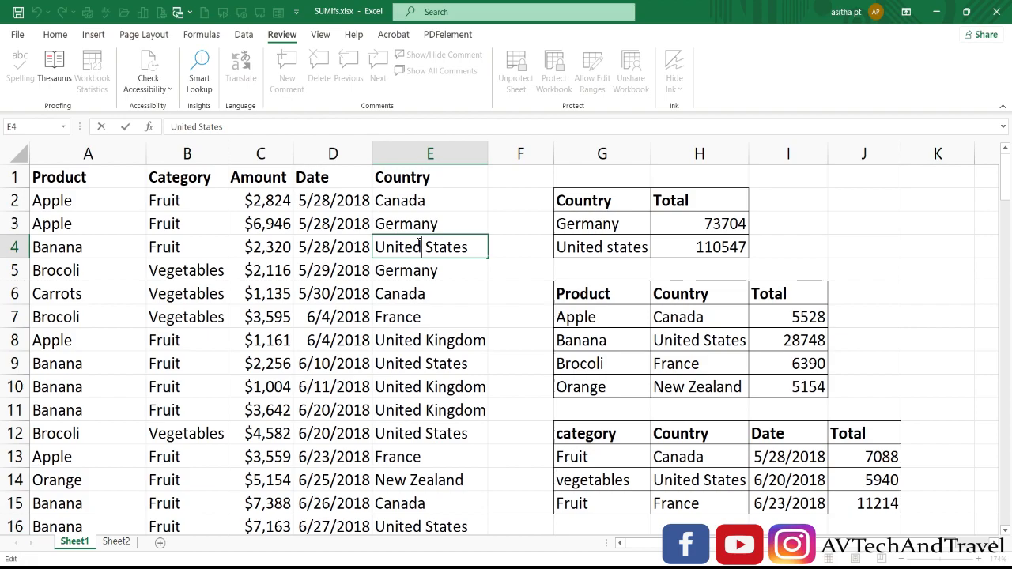
left_click(544, 303)
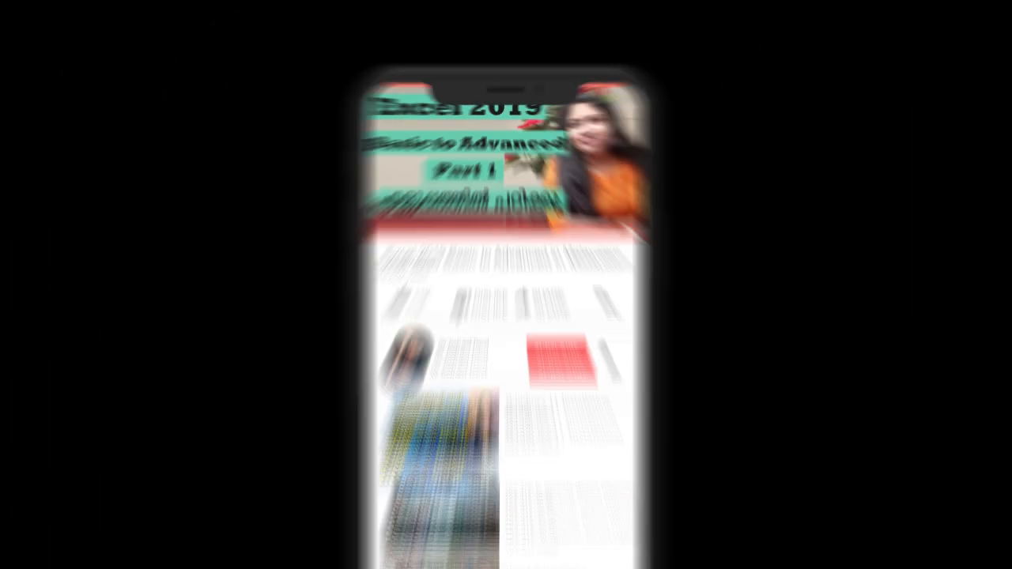